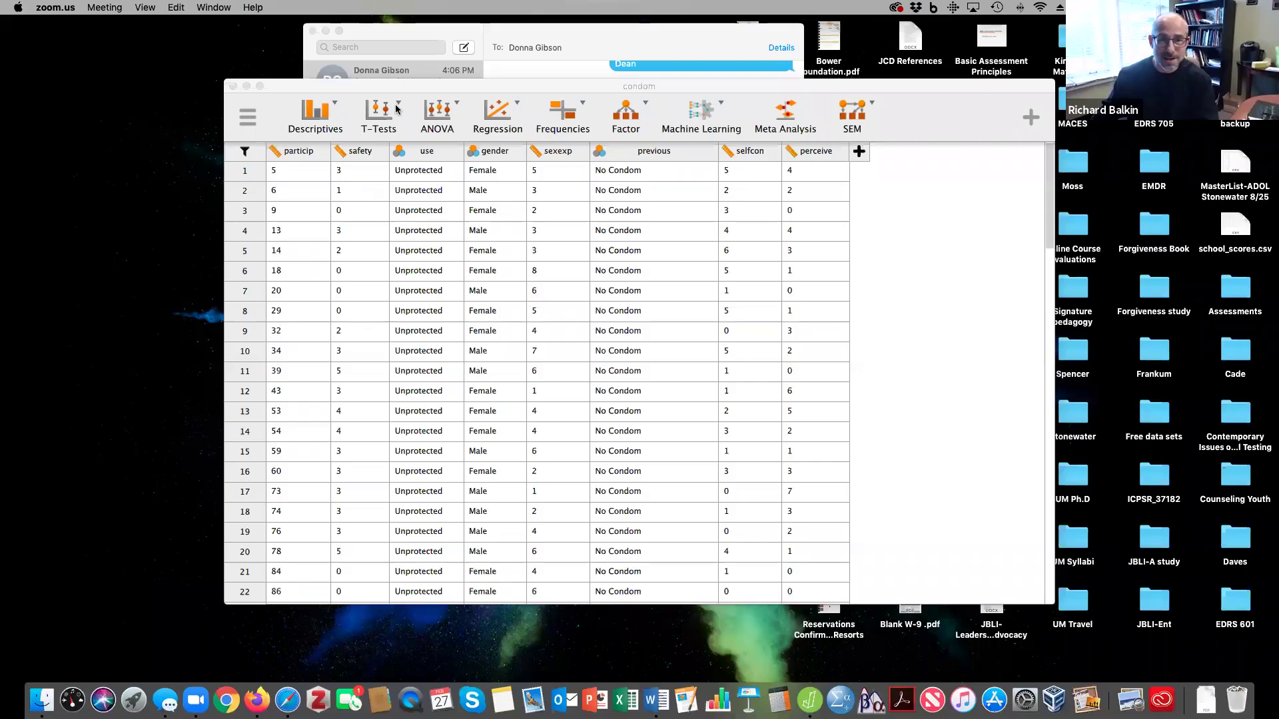
# Start a classical logistic regression on the condom dataset and assign use as the dependent variable
pyautogui.moveTo(470, 86); pyautogui.dragTo(415, 58)
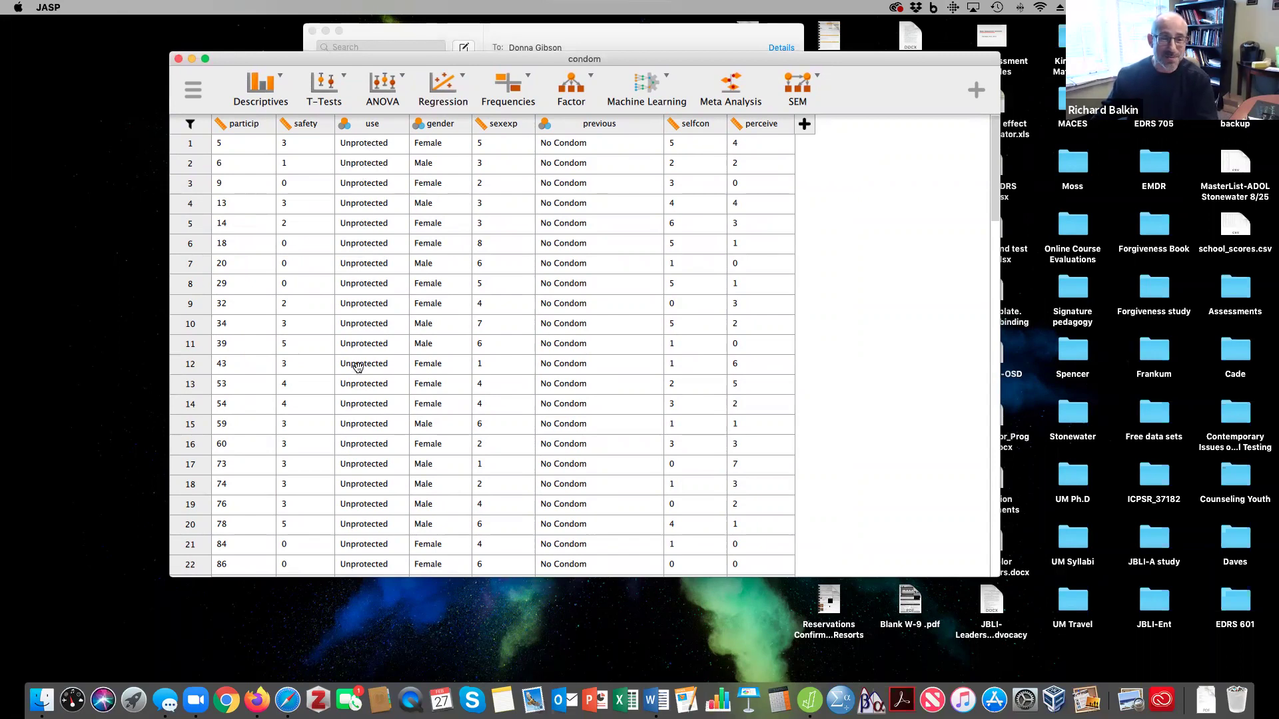
pyautogui.scroll(-10, 365, 225)
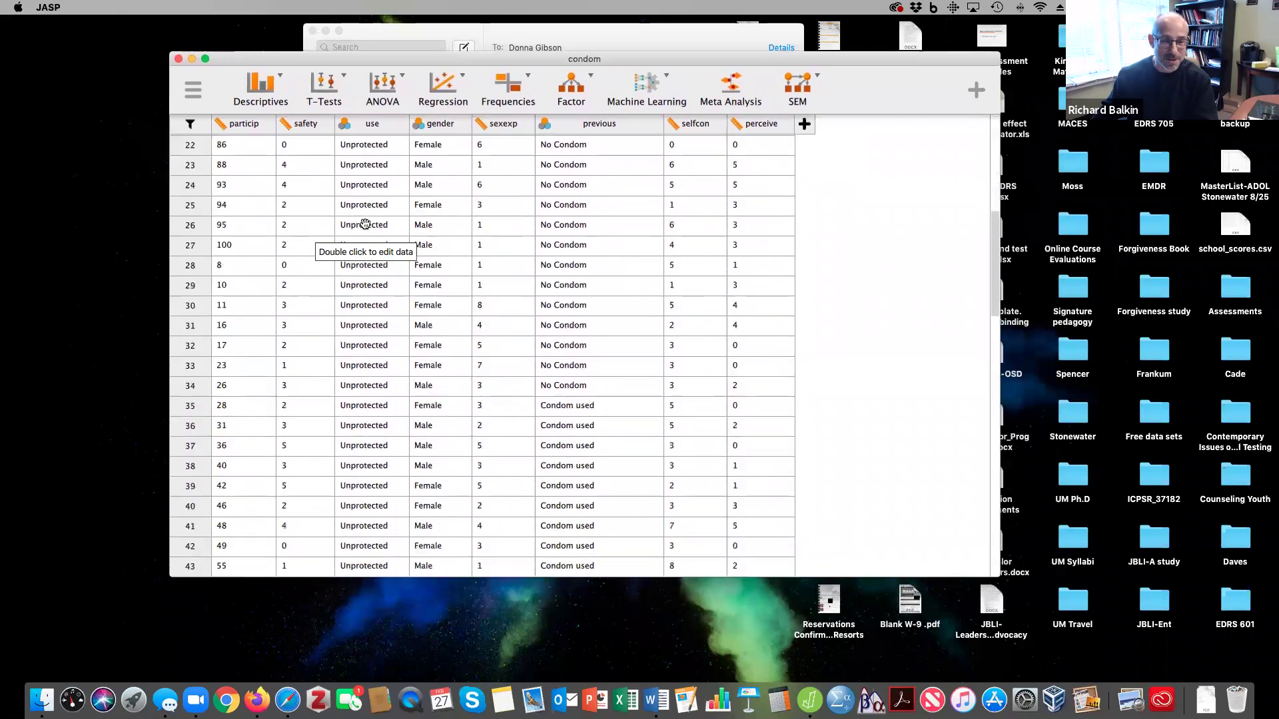
pyautogui.scroll(-12, 365, 224)
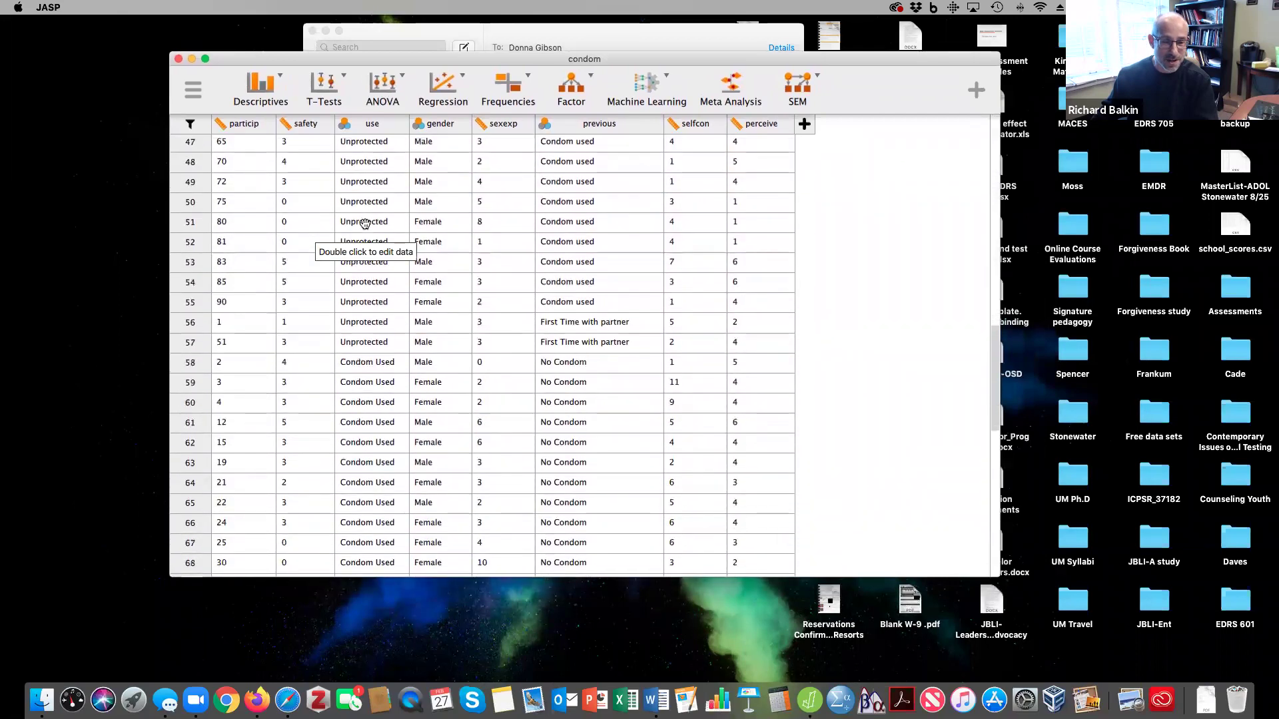
pyautogui.scroll(20, 365, 223)
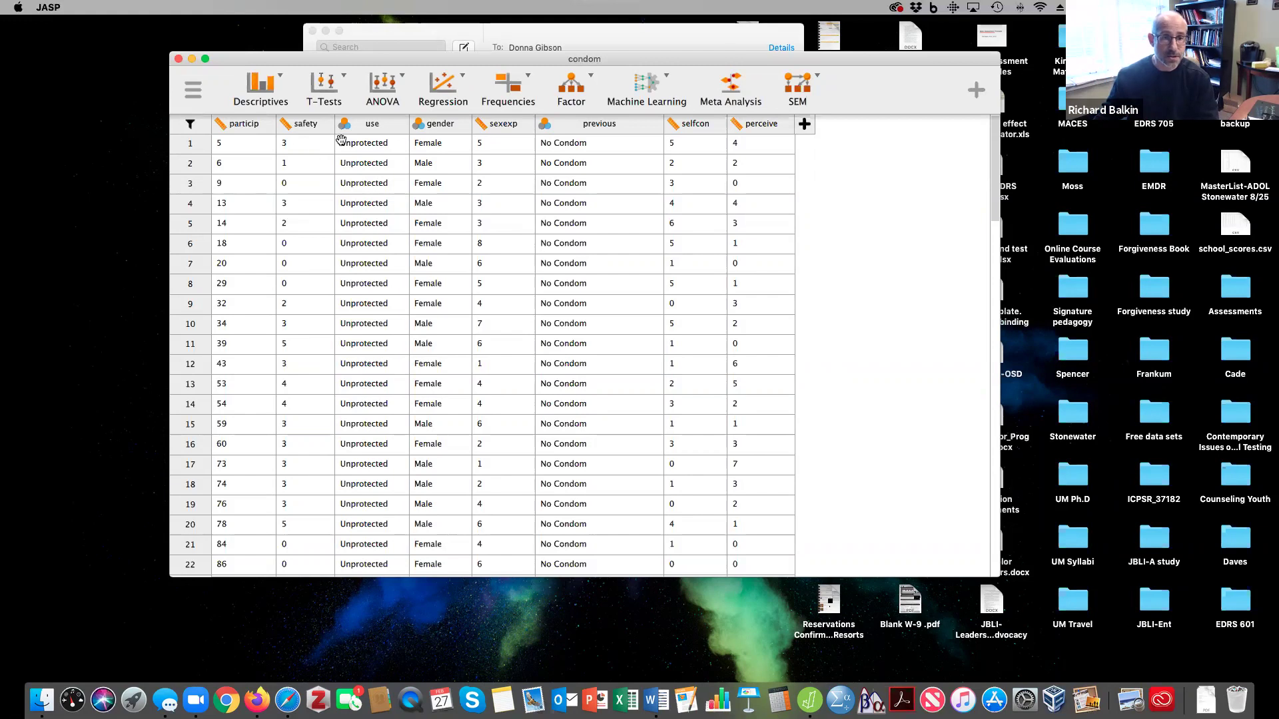
pyautogui.click(444, 100)
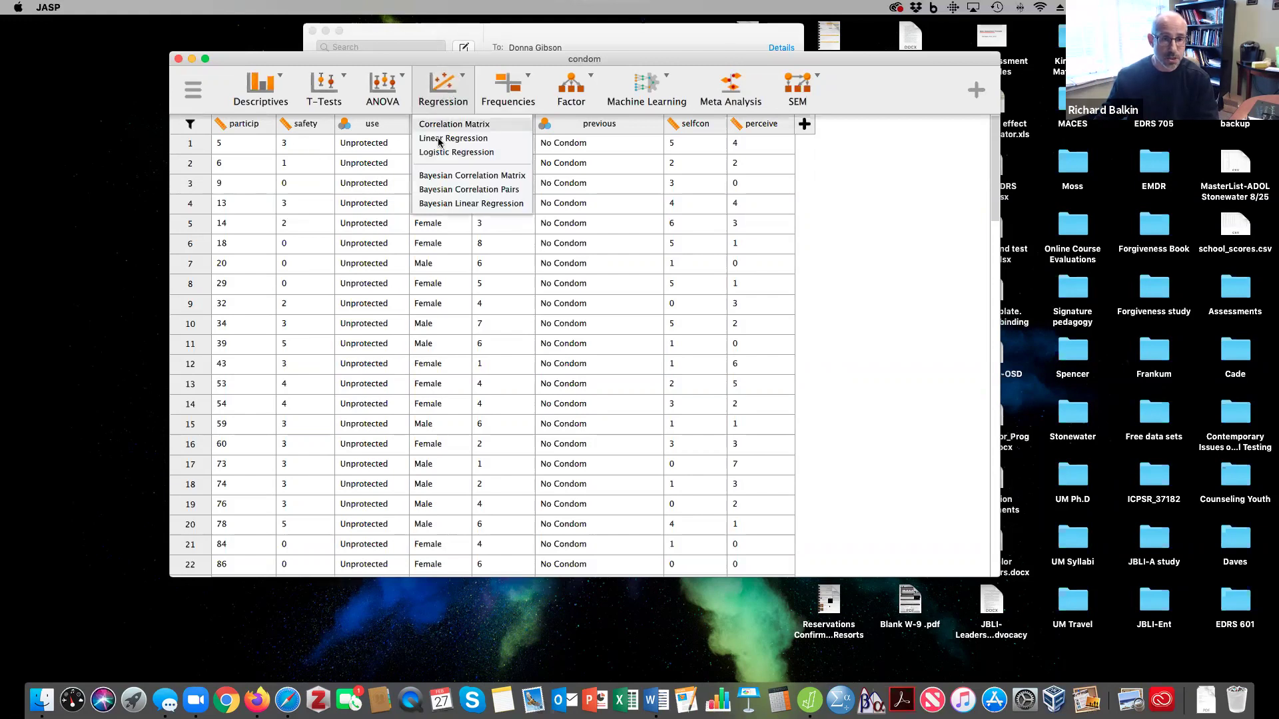
pyautogui.click(439, 153)
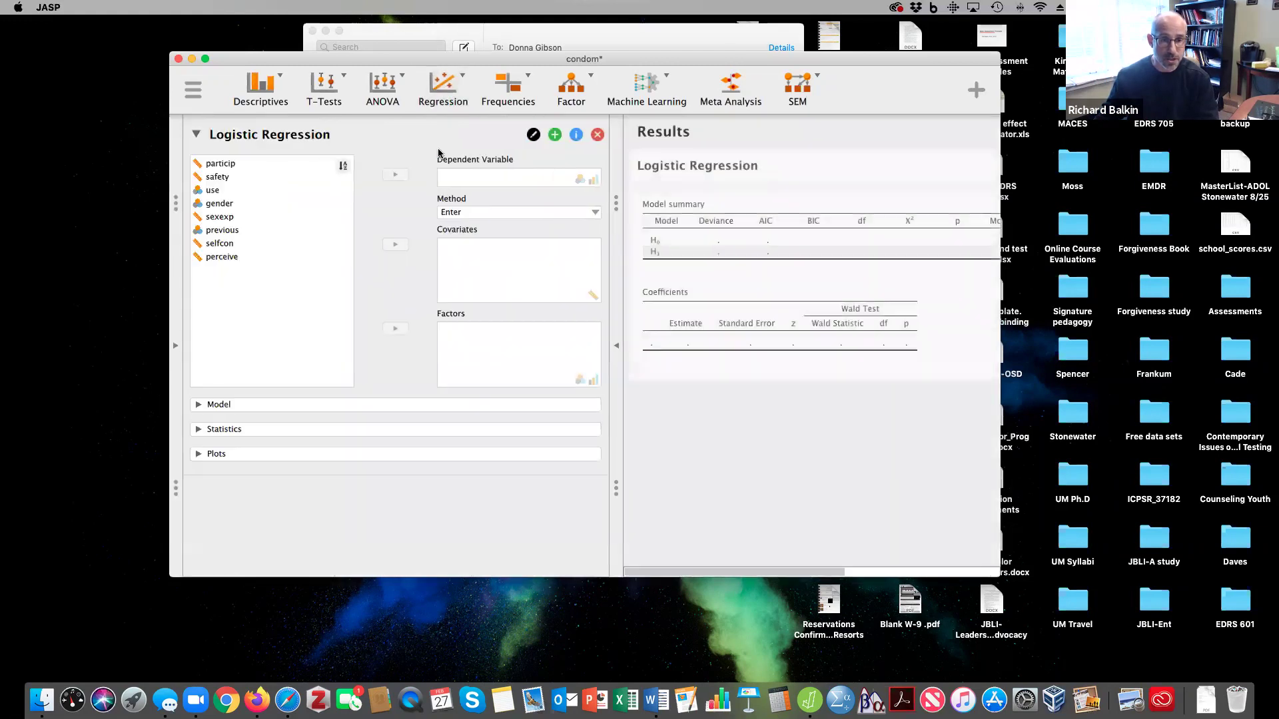
pyautogui.click(213, 190)
pyautogui.click(393, 175)
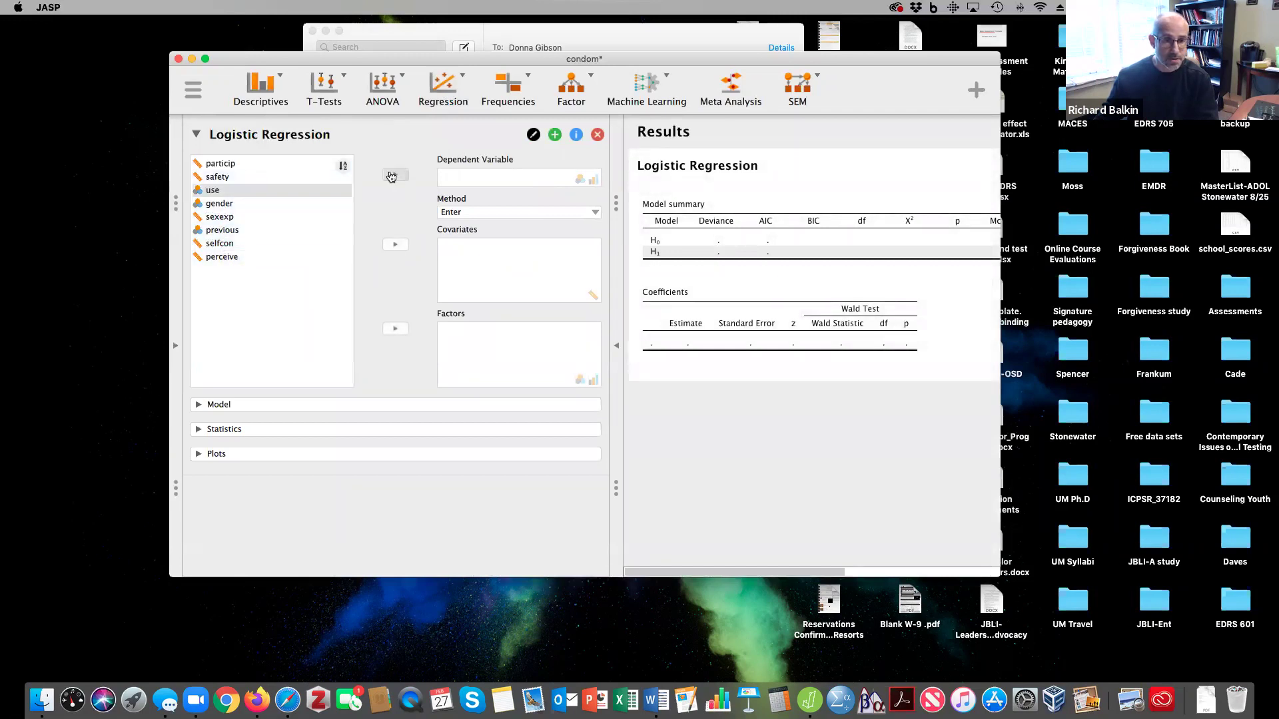
# Assign safety, sexexp, selfcon and perceive as covariates of the logistic regression
pyautogui.click(220, 177)
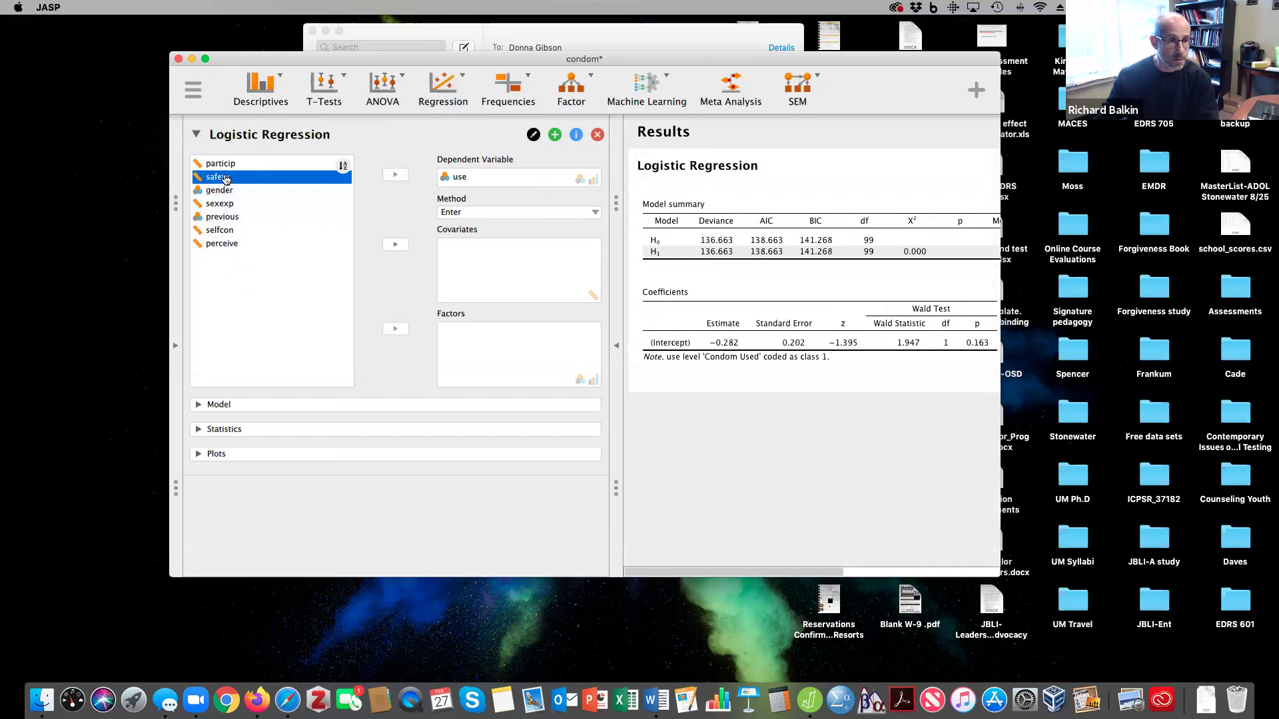
pyautogui.click(395, 246)
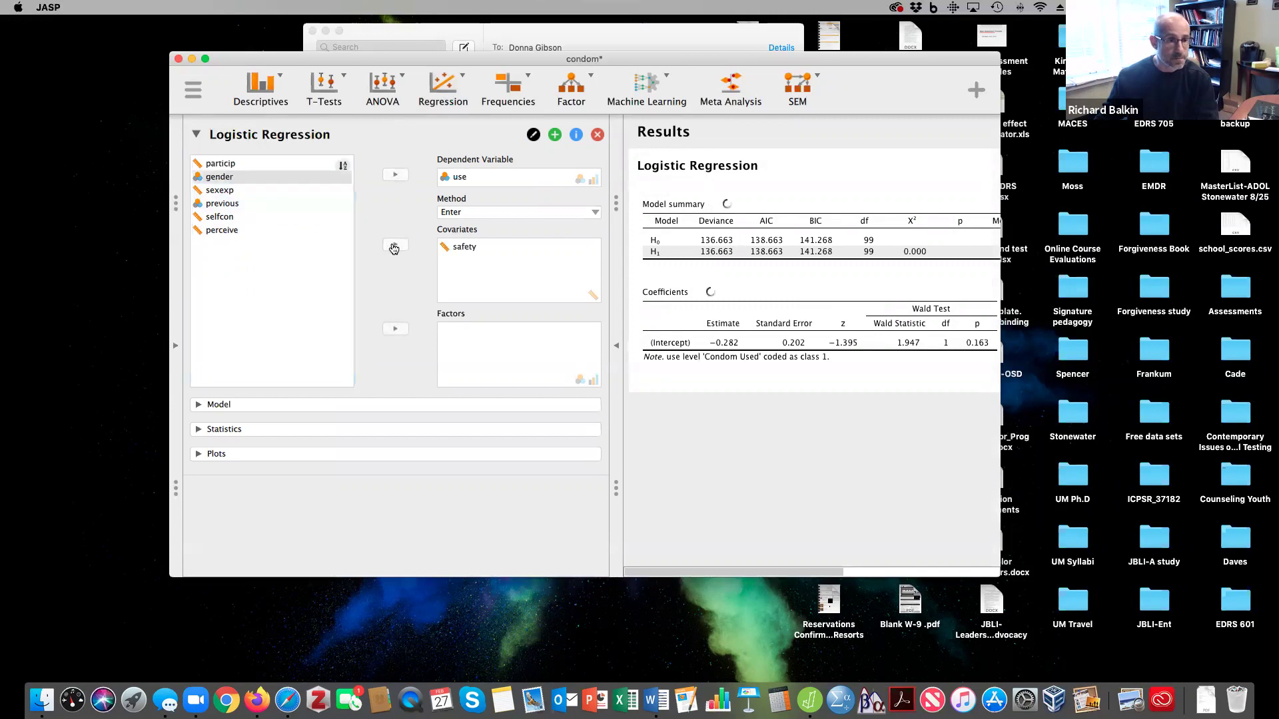
pyautogui.click(220, 190)
pyautogui.click(394, 245)
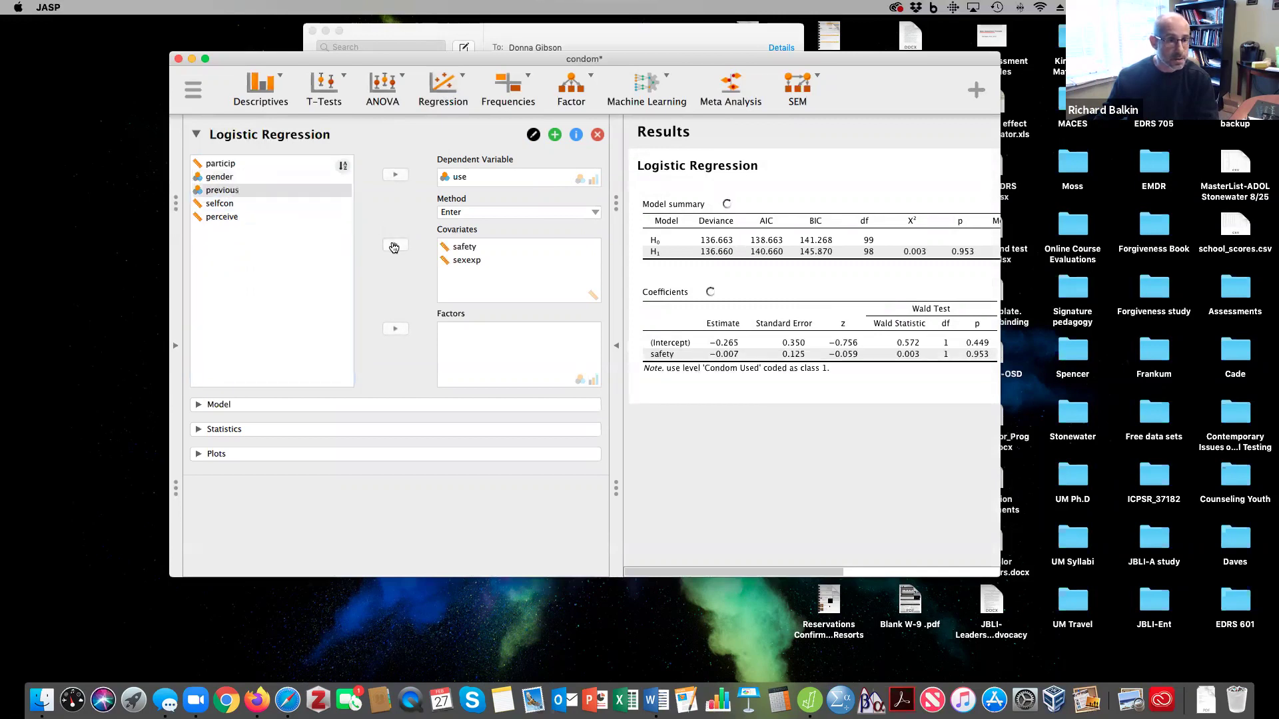
pyautogui.click(339, 203)
pyautogui.click(398, 246)
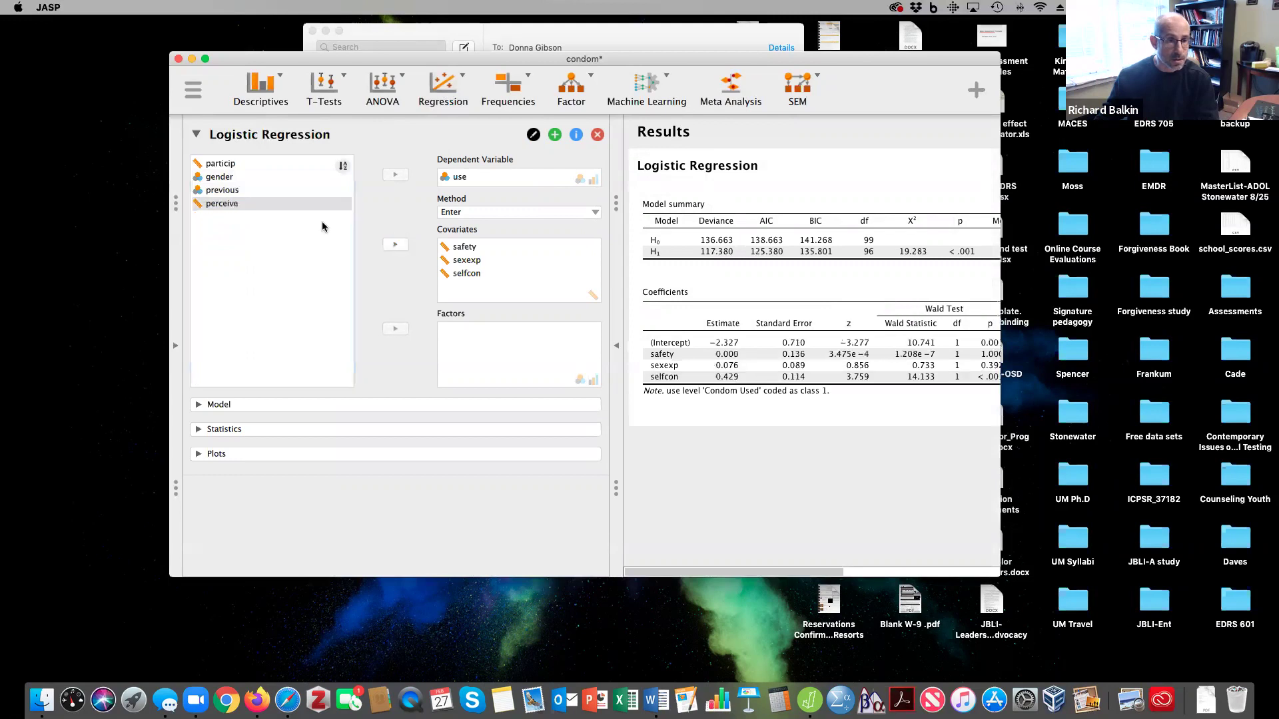
pyautogui.click(226, 204)
pyautogui.click(394, 248)
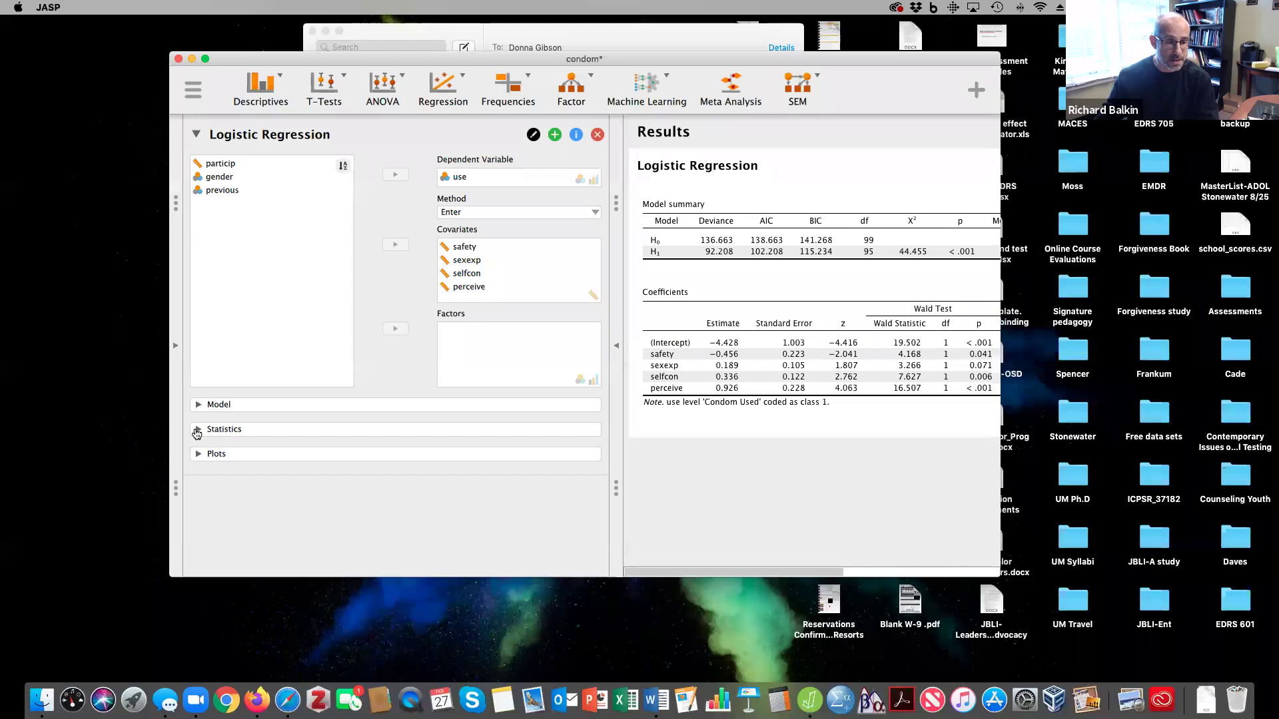
# Include odds ratios, standardized coefficients and 95% confidence intervals on the odds ratio scale in the regression coefficients output
pyautogui.click(197, 430)
pyautogui.scroll(-5, 251, 498)
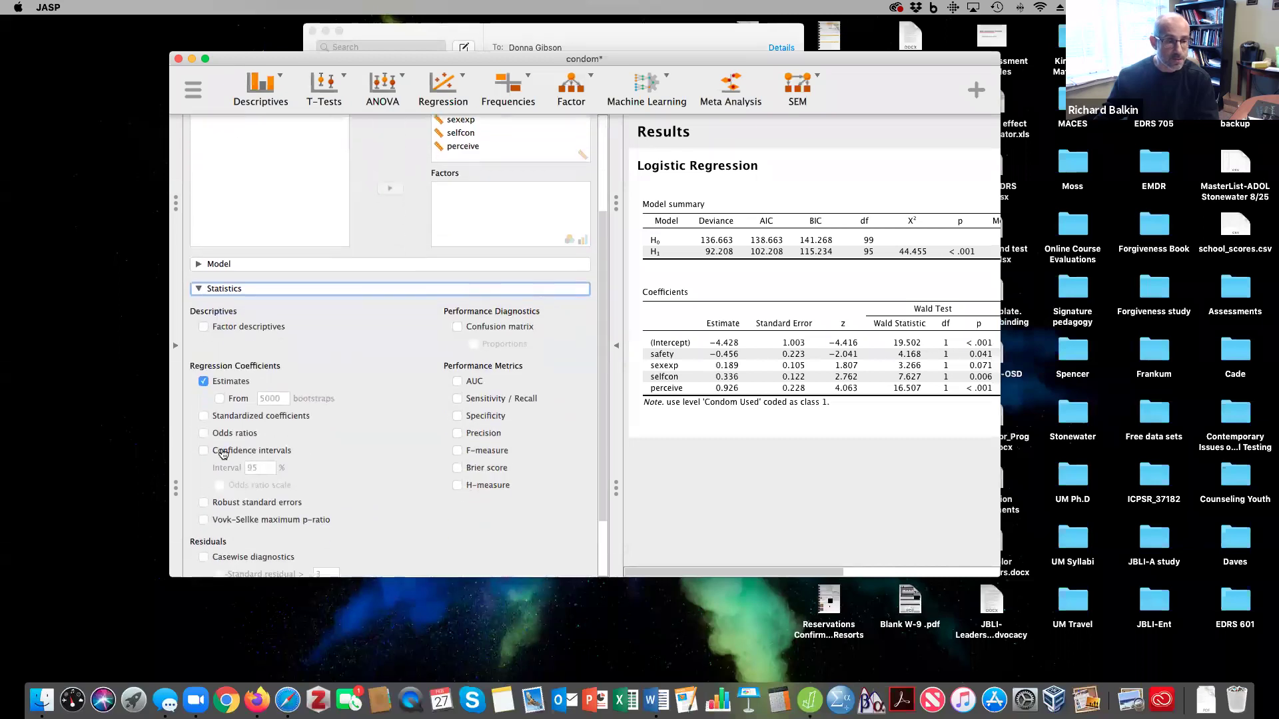
pyautogui.click(203, 434)
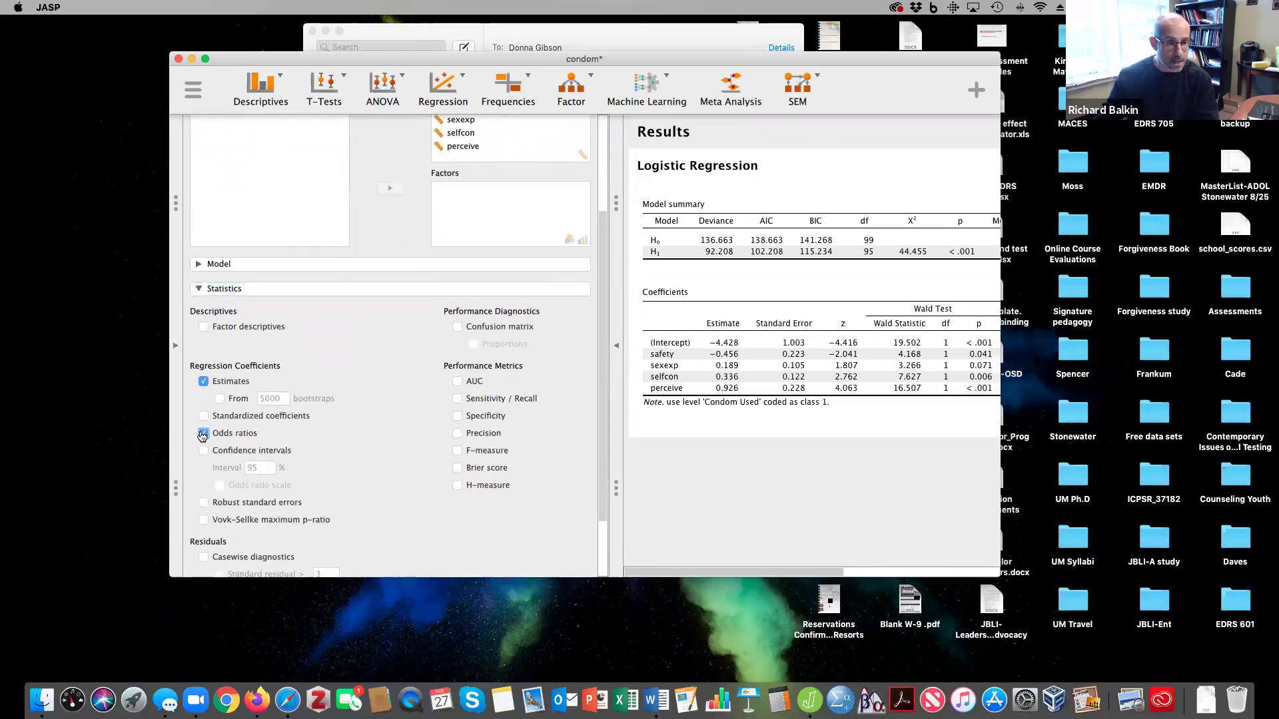
pyautogui.click(203, 417)
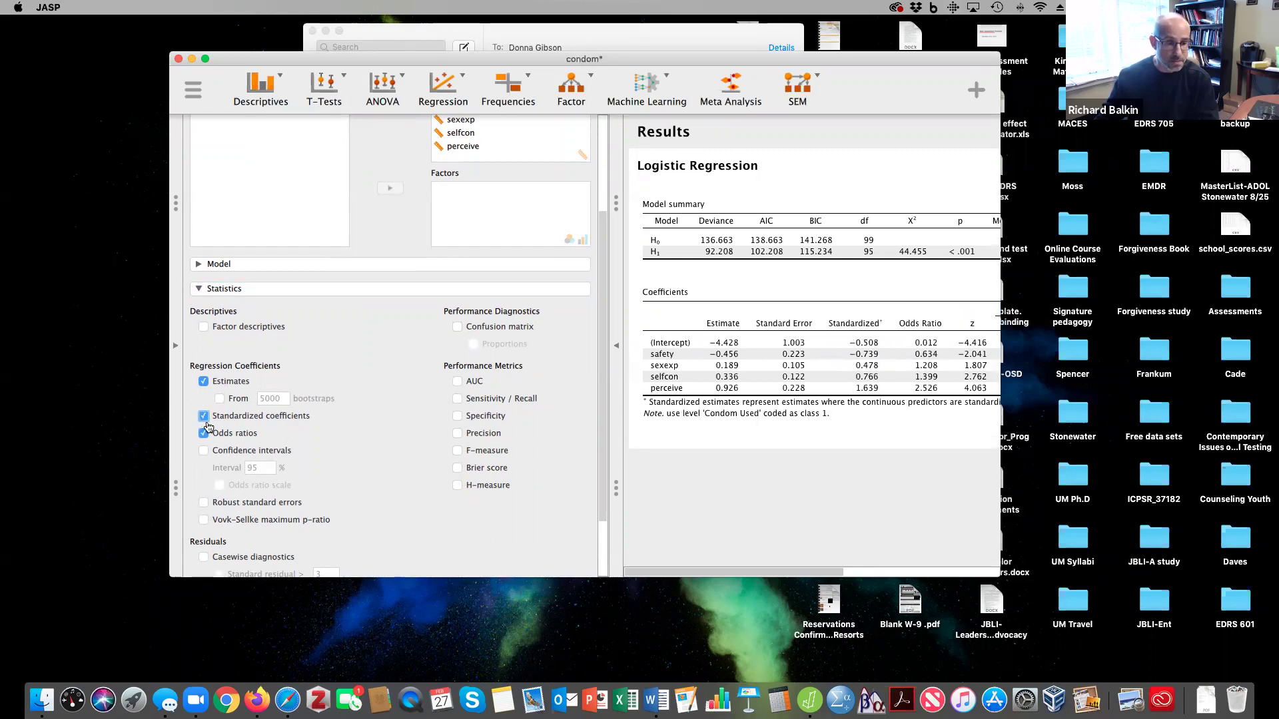
pyautogui.click(203, 451)
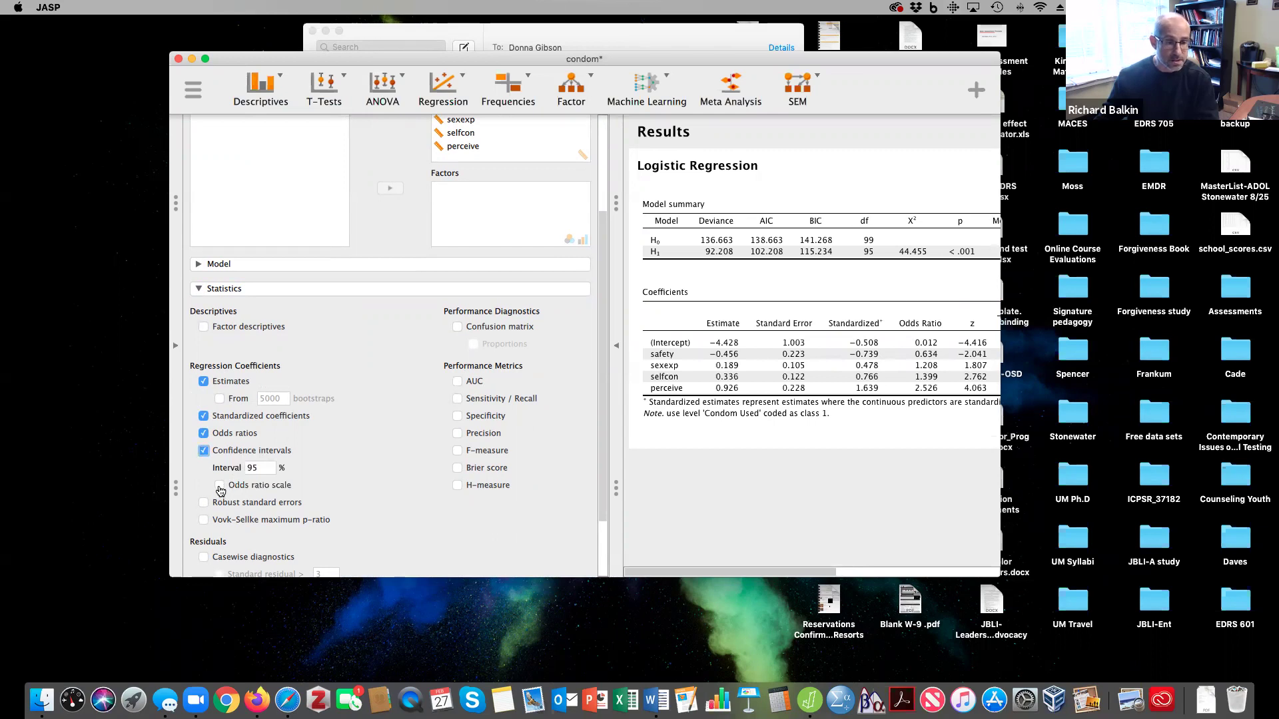
pyautogui.click(220, 486)
# Display the conditional estimates plots for the logistic regression
pyautogui.scroll(-2, 308, 483)
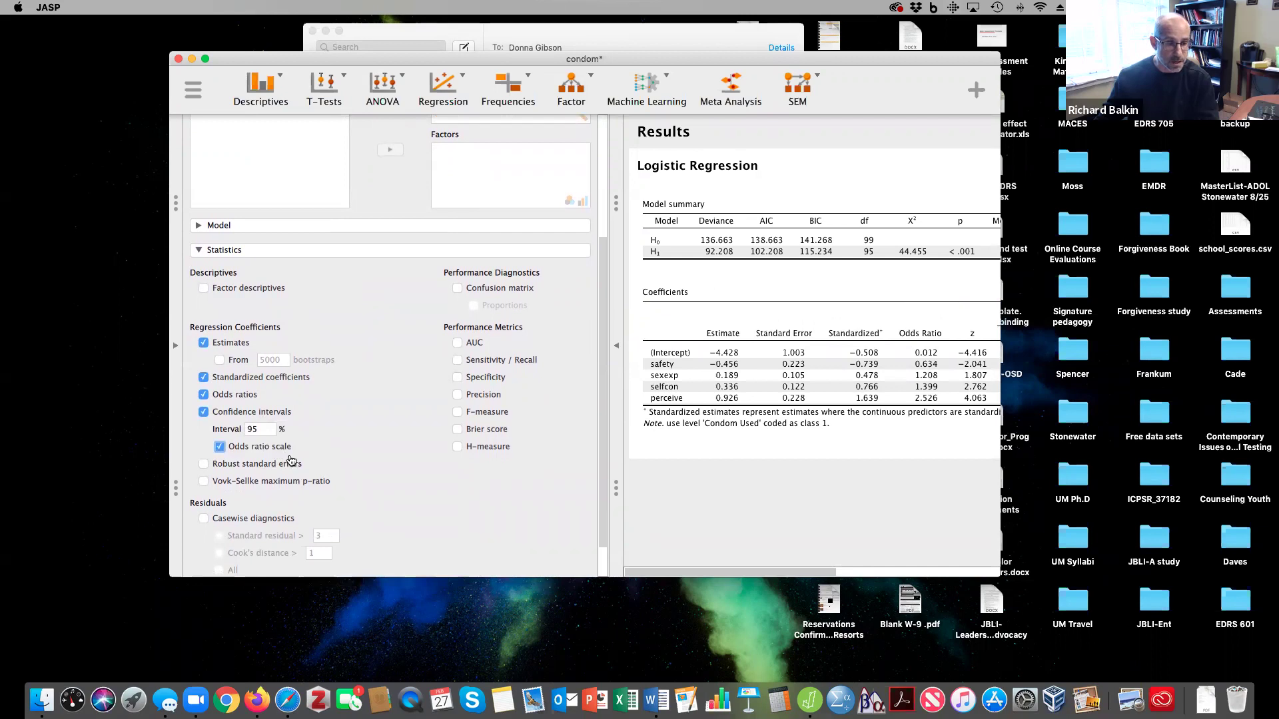
pyautogui.scroll(-2, 291, 460)
pyautogui.click(199, 555)
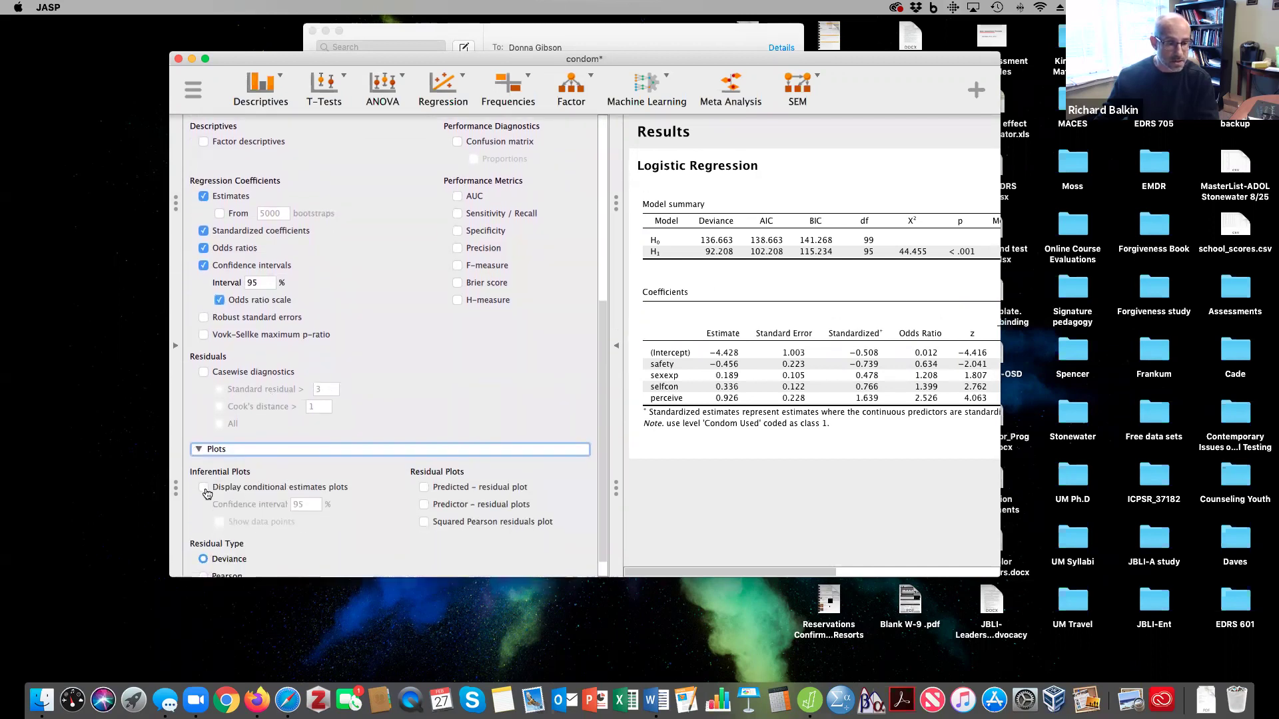
pyautogui.click(203, 487)
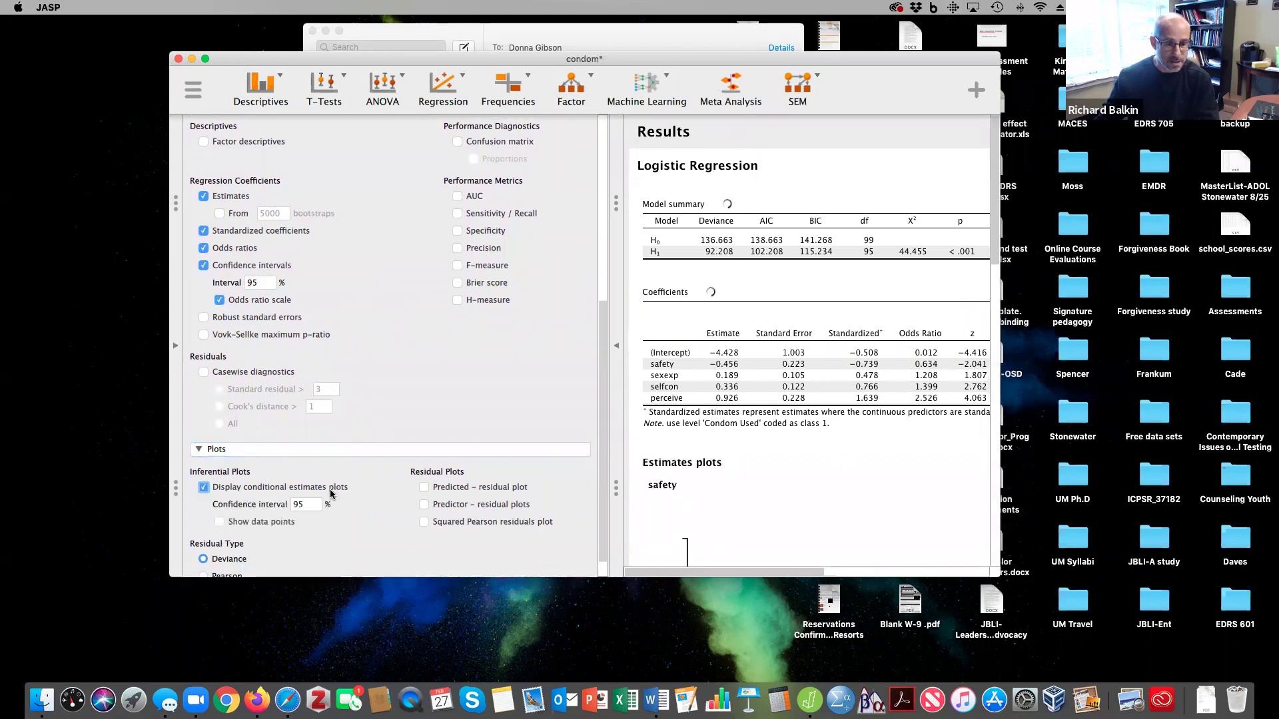
# Examine the conditional estimates plots for safety, sexexp, selfcon and perceive, comparing how each predictor relates to condom use
pyautogui.scroll(-3, 688, 473)
pyautogui.scroll(-4, 689, 473)
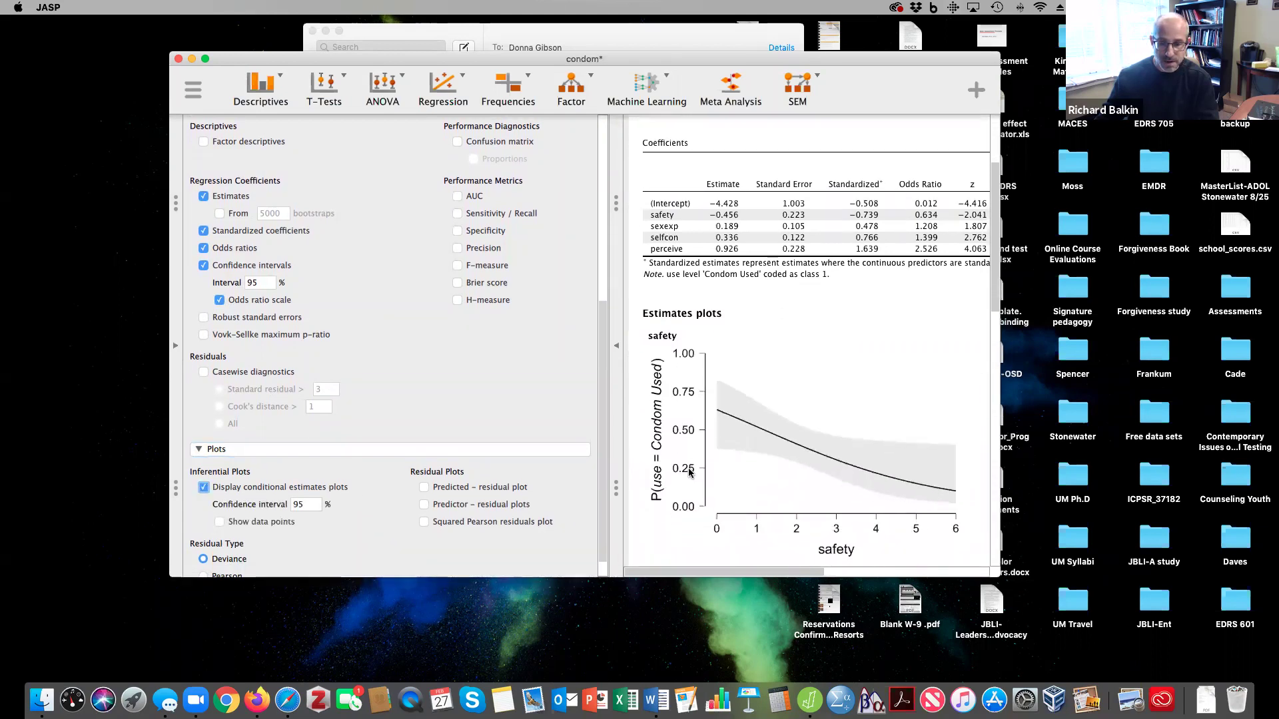
pyautogui.scroll(-4, 688, 472)
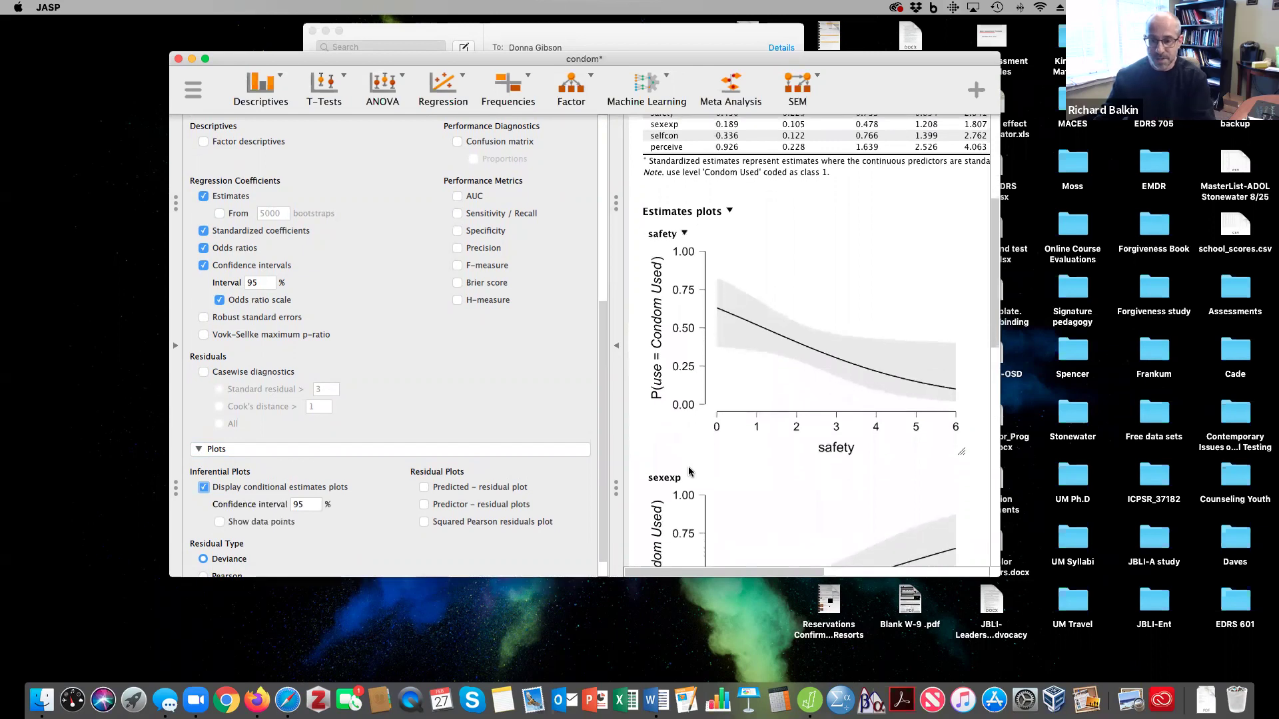
pyautogui.scroll(-2, 689, 471)
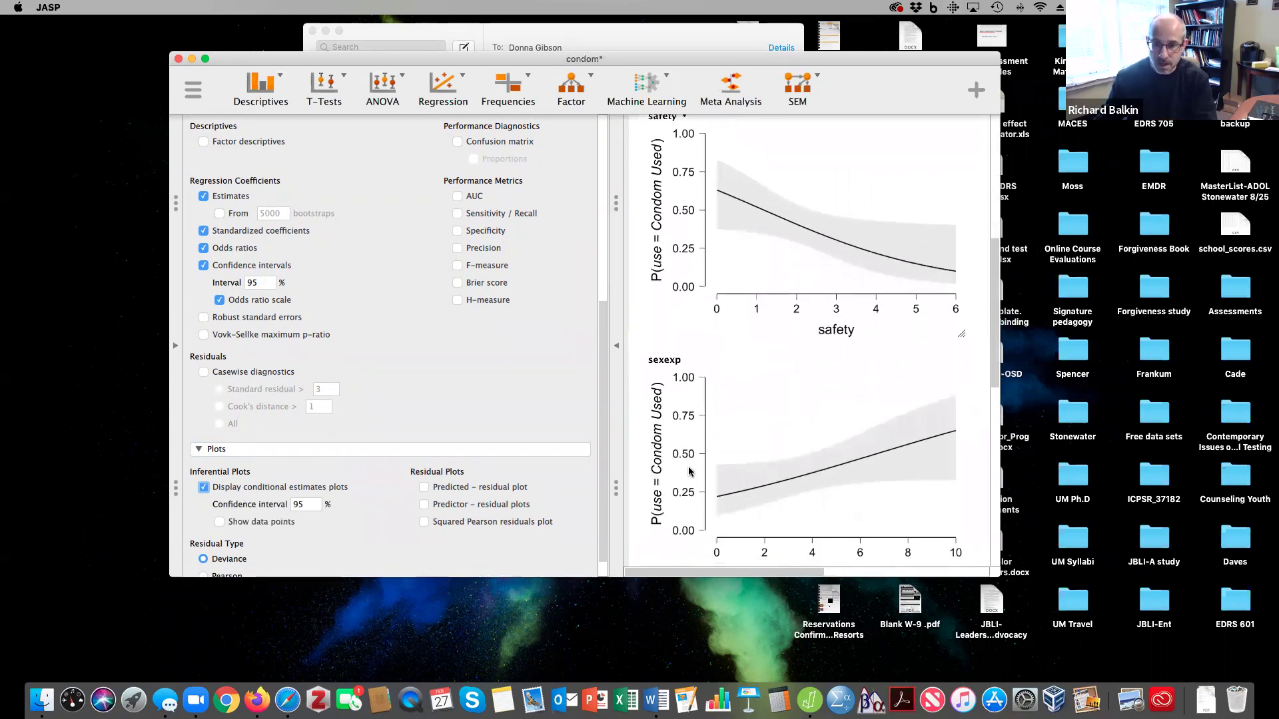
pyautogui.scroll(-2, 689, 471)
pyautogui.scroll(-10, 688, 471)
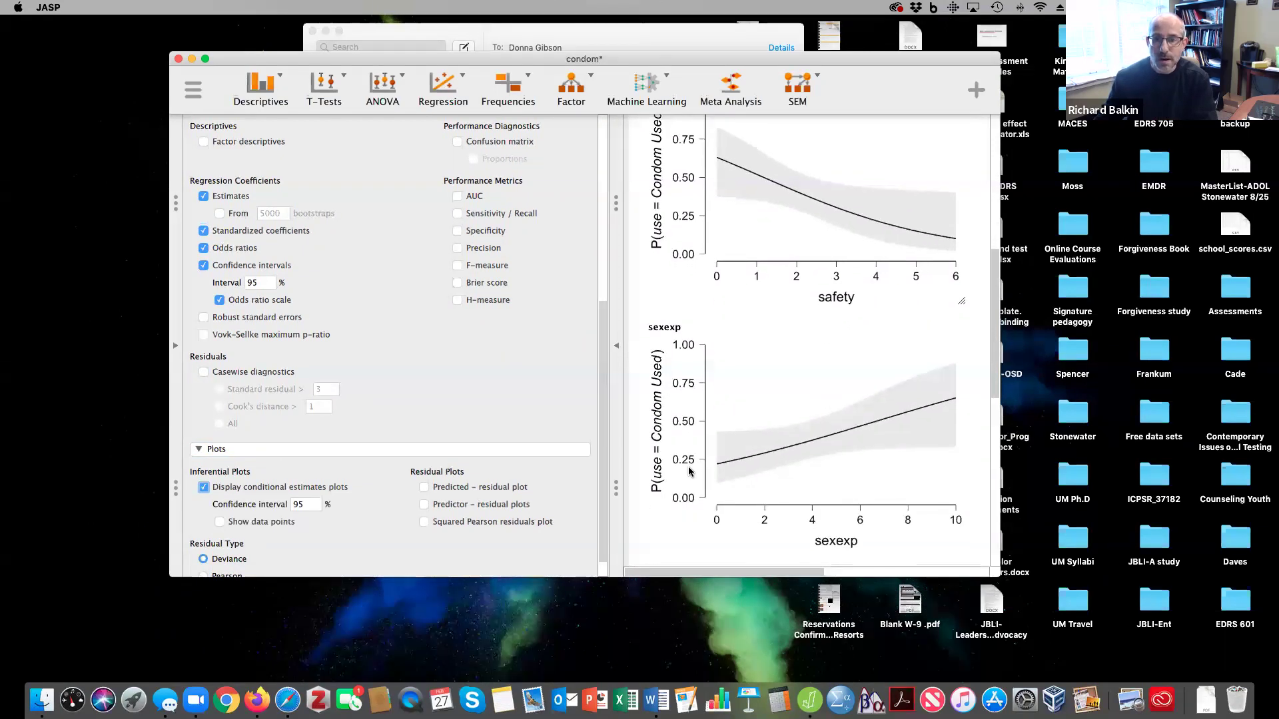
pyautogui.scroll(-7, 688, 470)
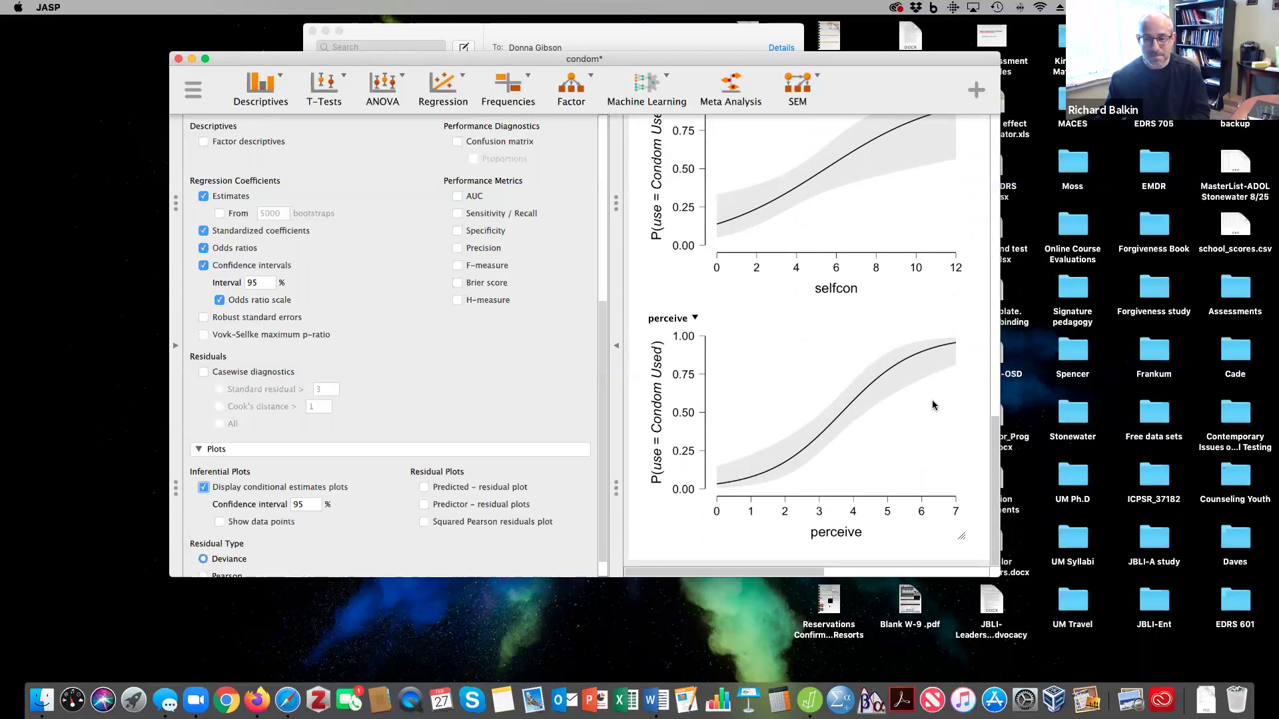
pyautogui.scroll(5, 869, 373)
pyautogui.scroll(10, 870, 377)
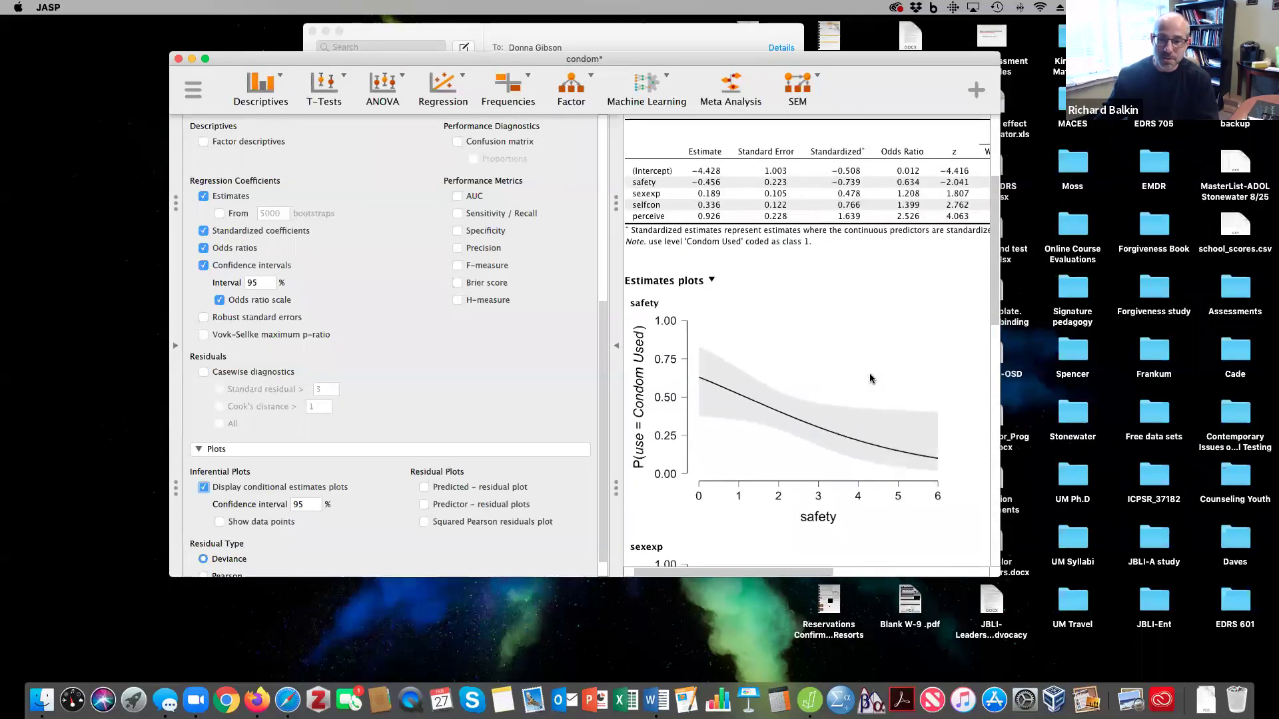
pyautogui.scroll(-7, 869, 378)
pyautogui.scroll(-4, 869, 375)
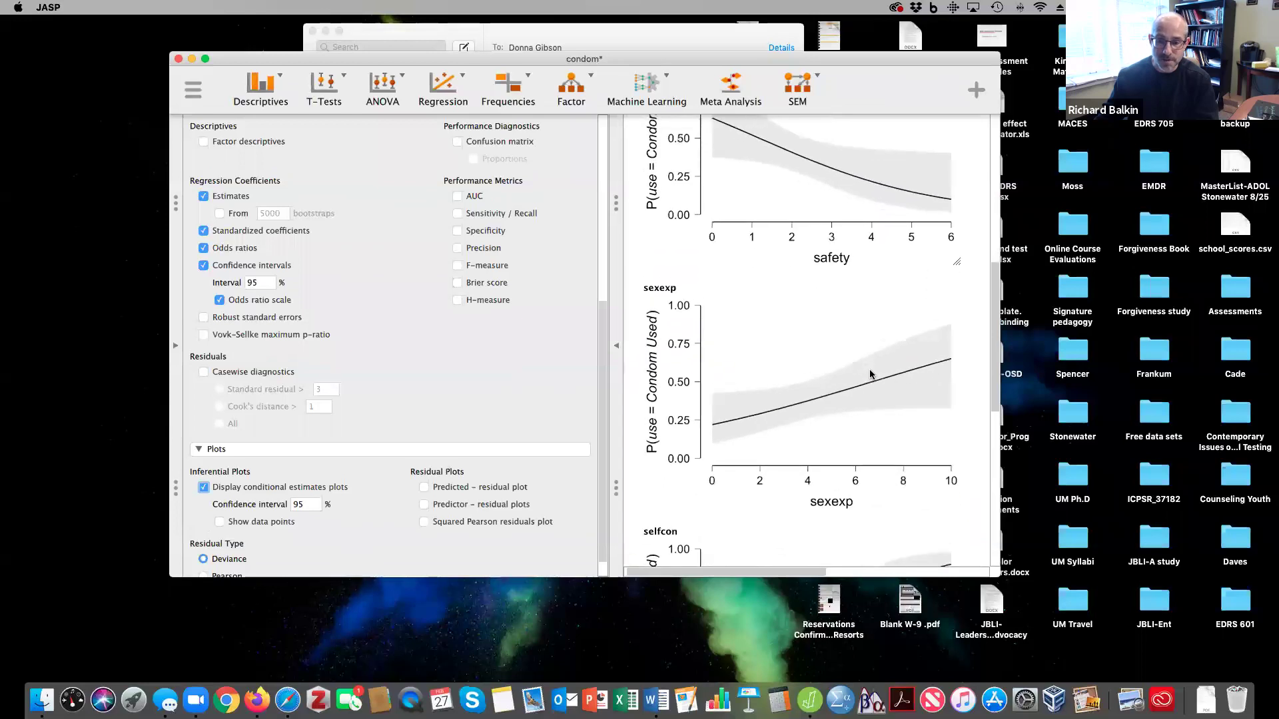
pyautogui.scroll(3, 869, 374)
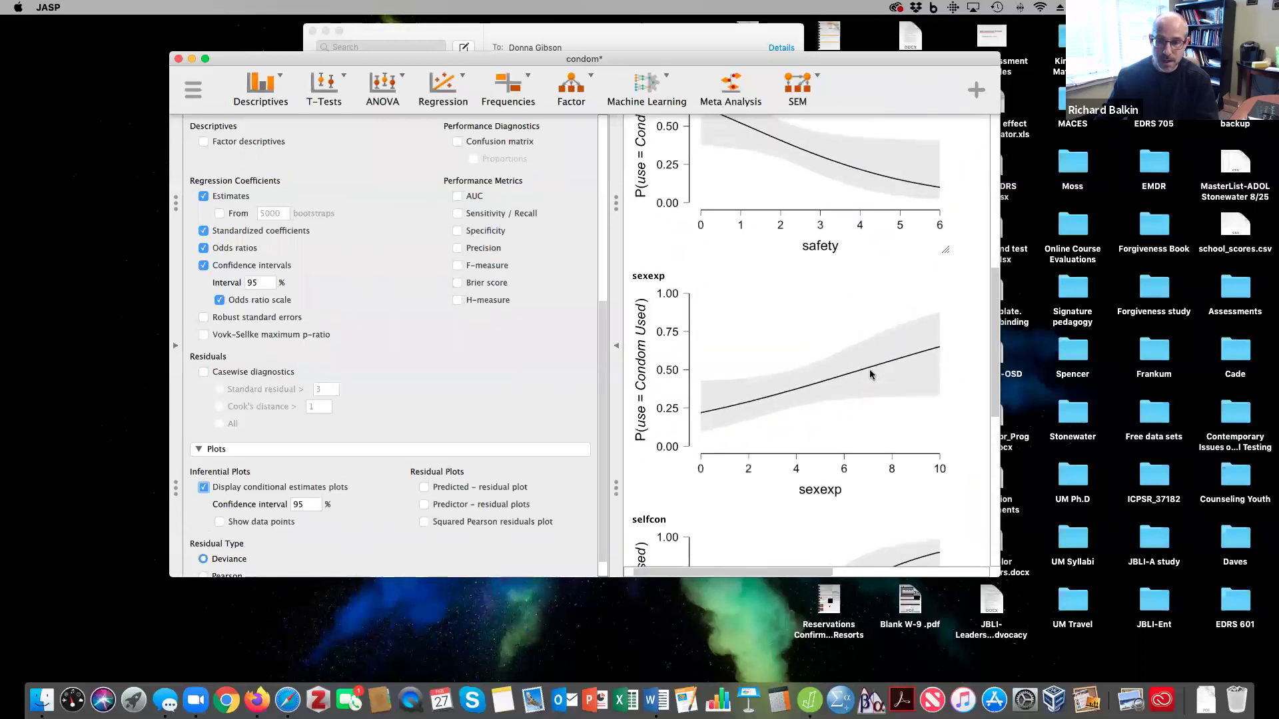
pyautogui.scroll(-10, 869, 374)
pyautogui.scroll(11, 869, 374)
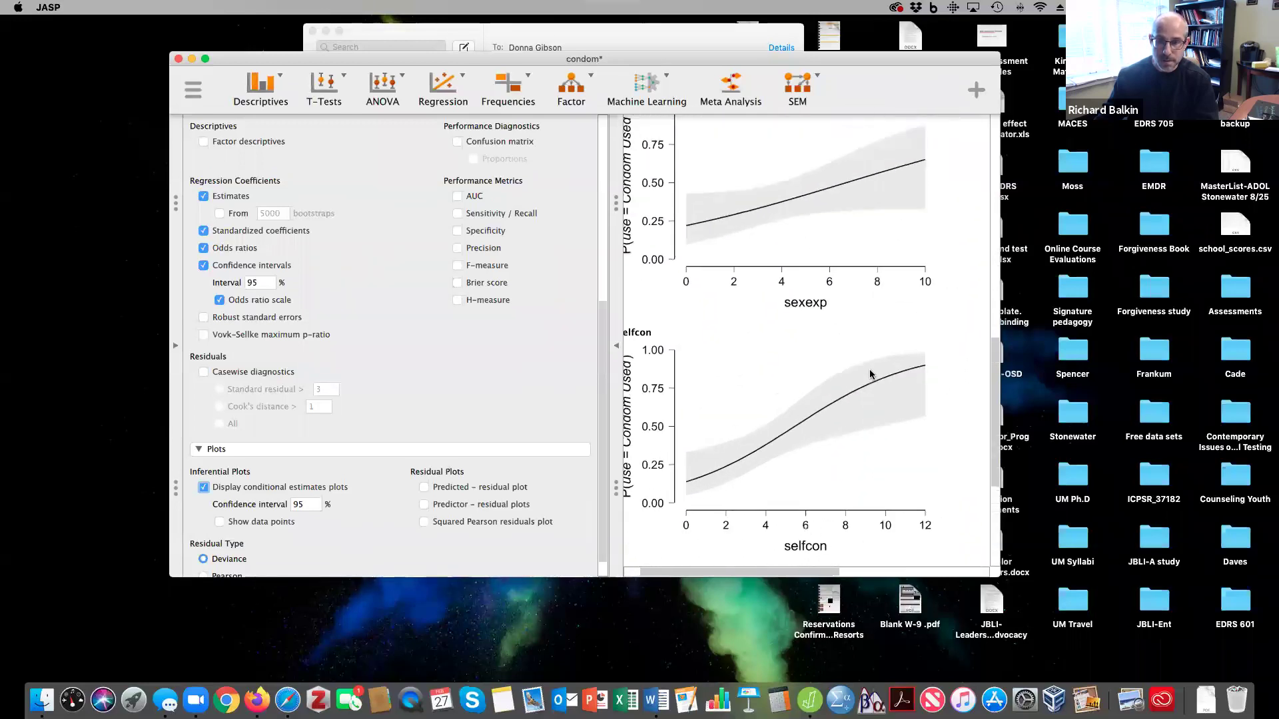
pyautogui.scroll(2, 809, 228)
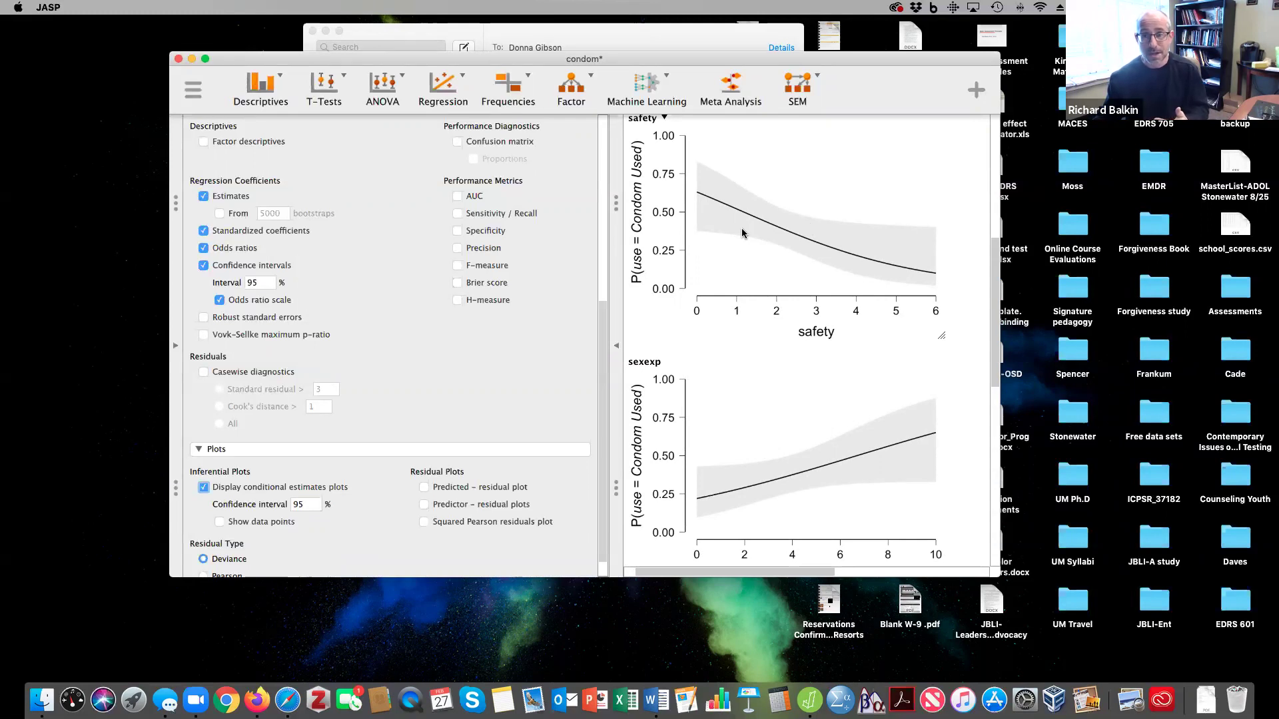
# Enlarge the analysis window to show the coefficients table with its Wald test and confidence interval columns
pyautogui.scroll(6, 742, 233)
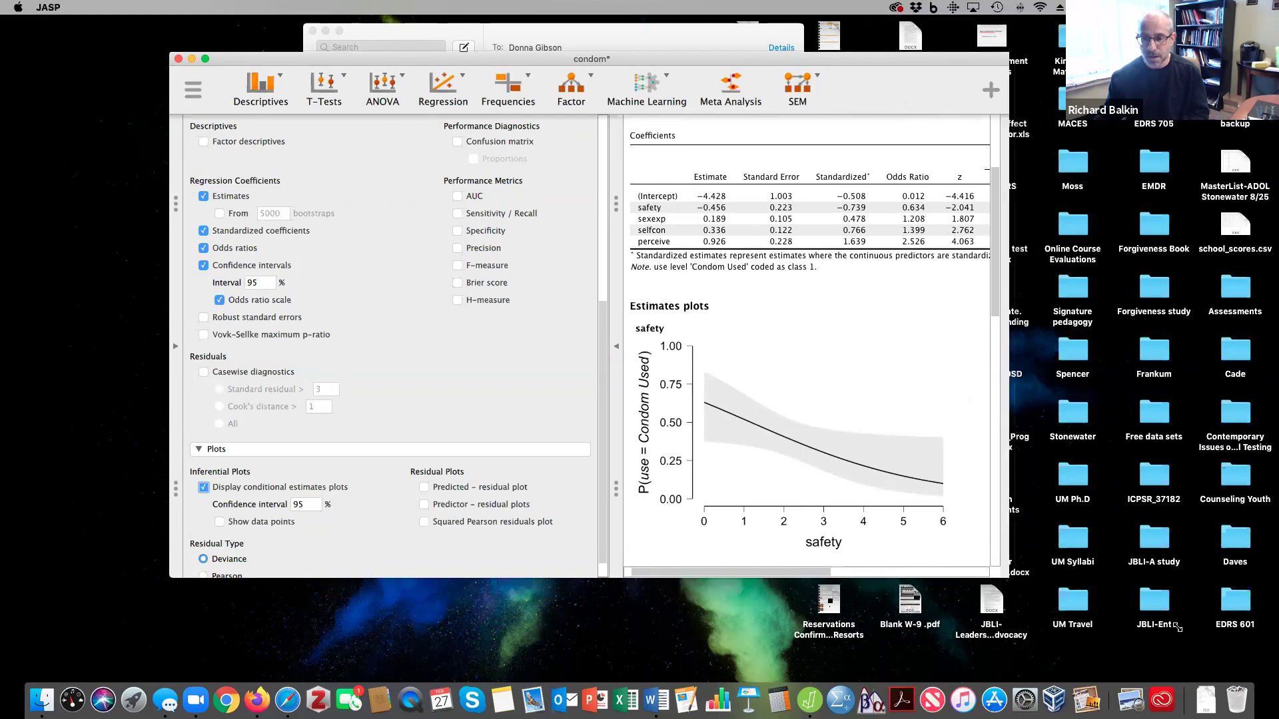
pyautogui.moveTo(996, 568); pyautogui.dragTo(1202, 638)
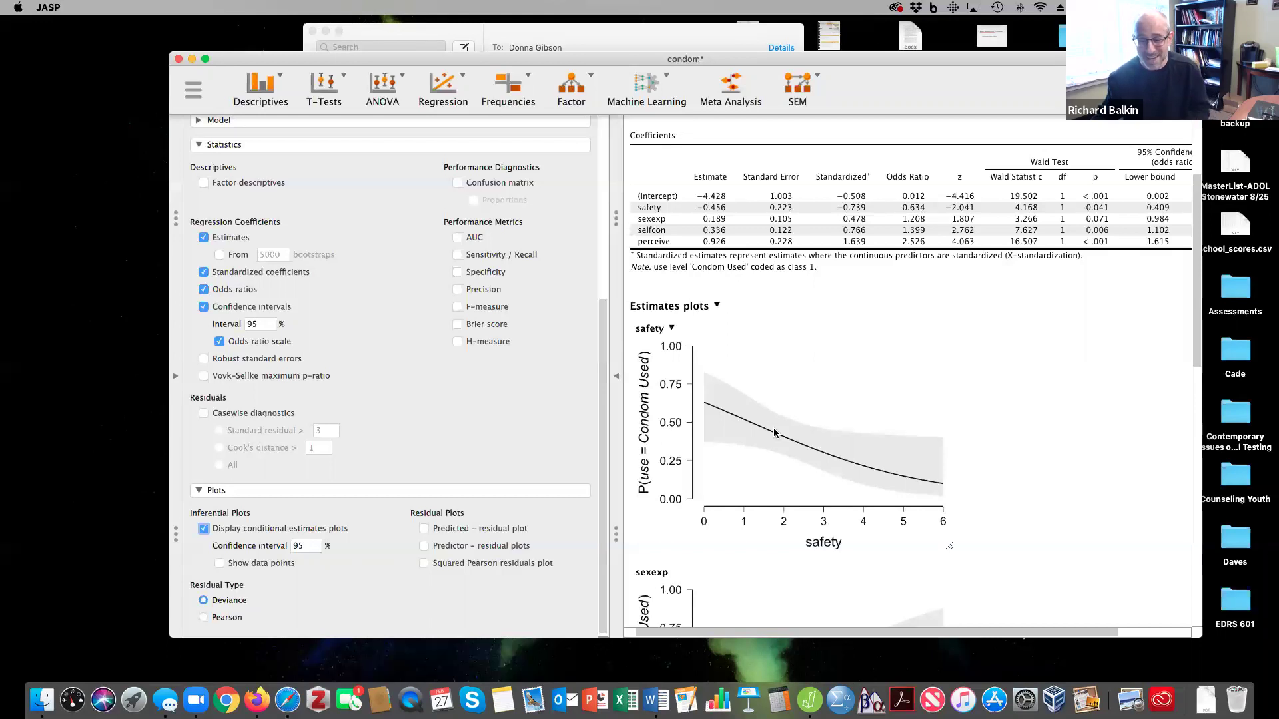
# Switch to Calculator, compute the reciprocal of safety's odds ratio, 0.634, and close Calculator
pyautogui.click(779, 699)
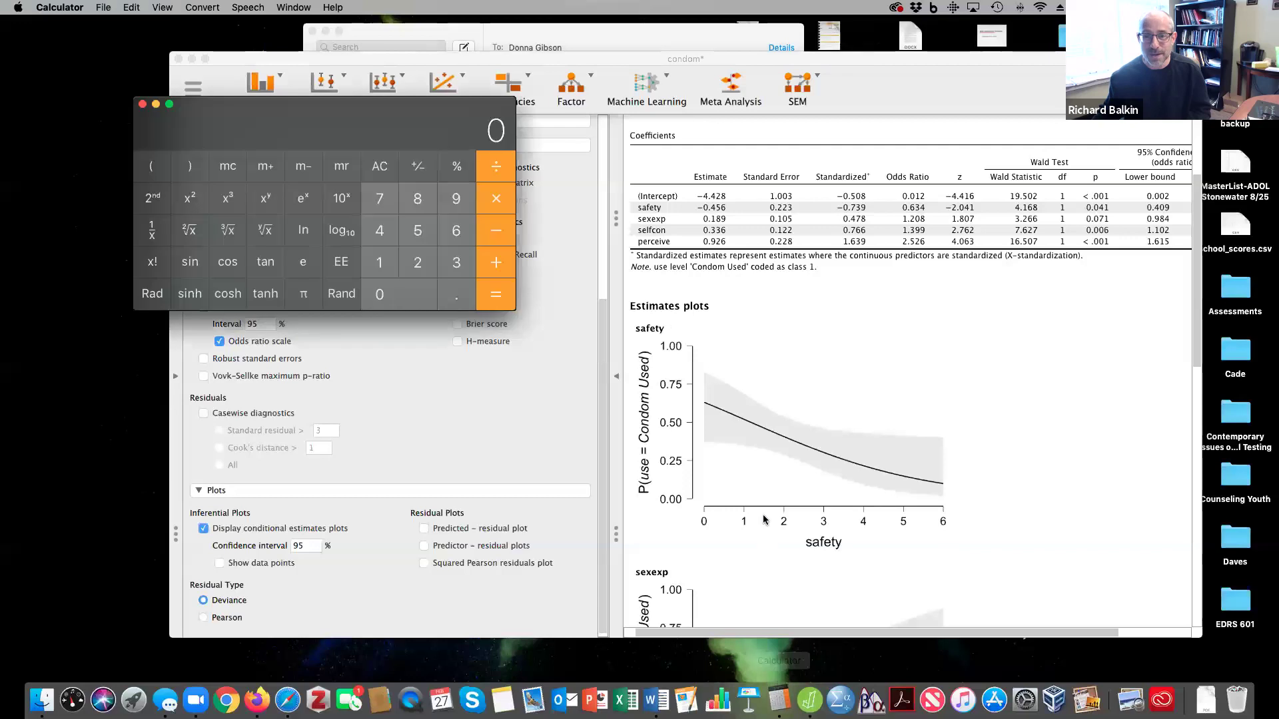
pyautogui.click(448, 299)
pyautogui.click(455, 231)
pyautogui.click(456, 262)
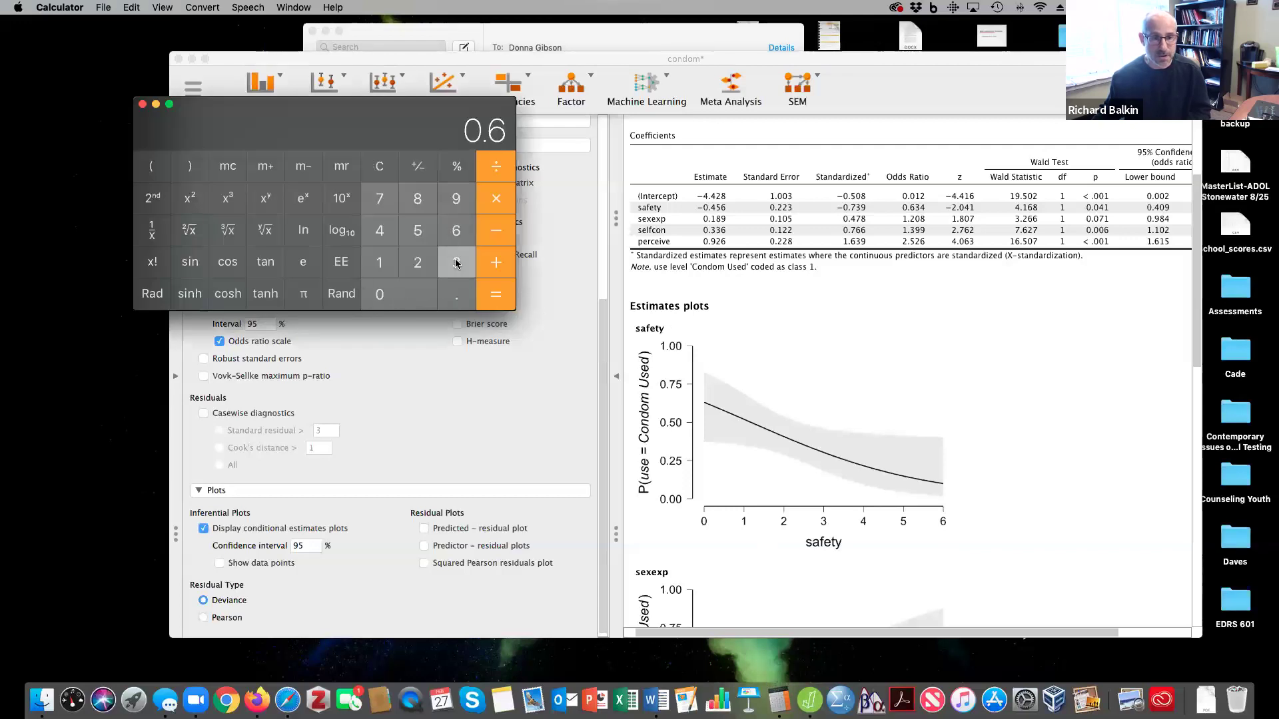
pyautogui.click(392, 235)
pyautogui.click(153, 233)
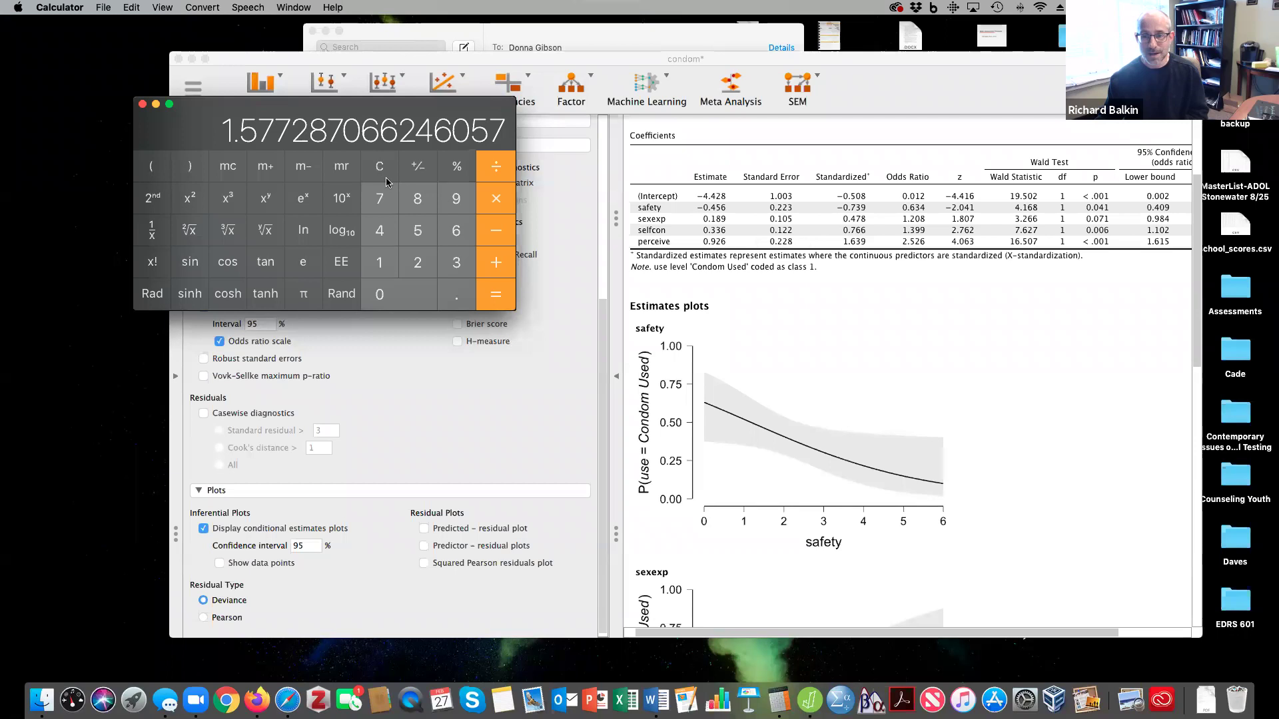
pyautogui.click(141, 104)
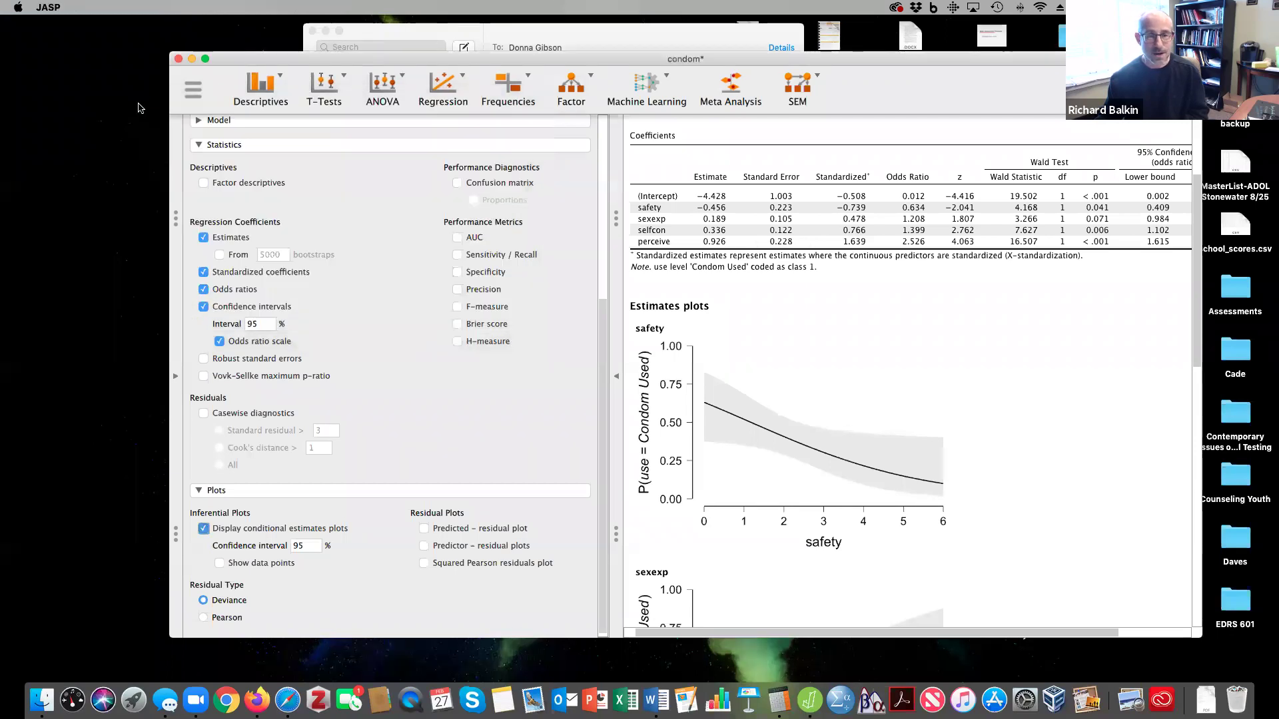
pyautogui.scroll(-3, 674, 253)
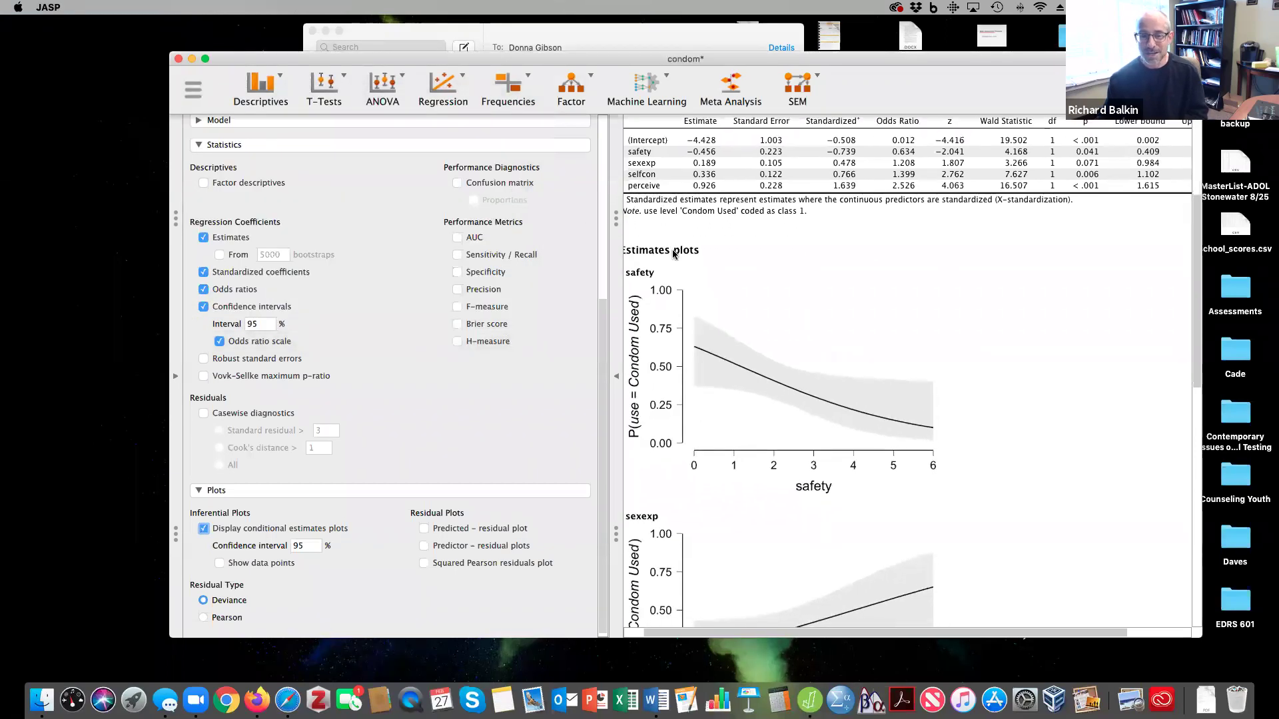
pyautogui.hscroll(-2, 674, 253)
pyautogui.scroll(-1, 674, 253)
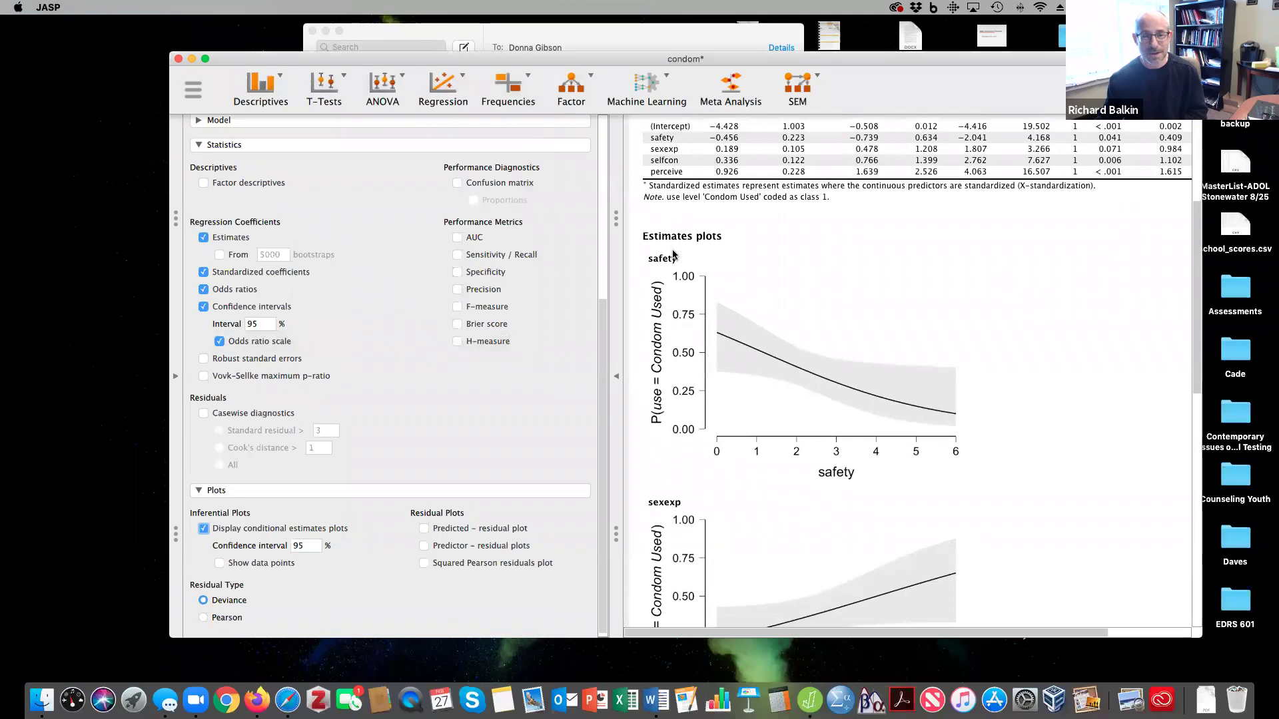